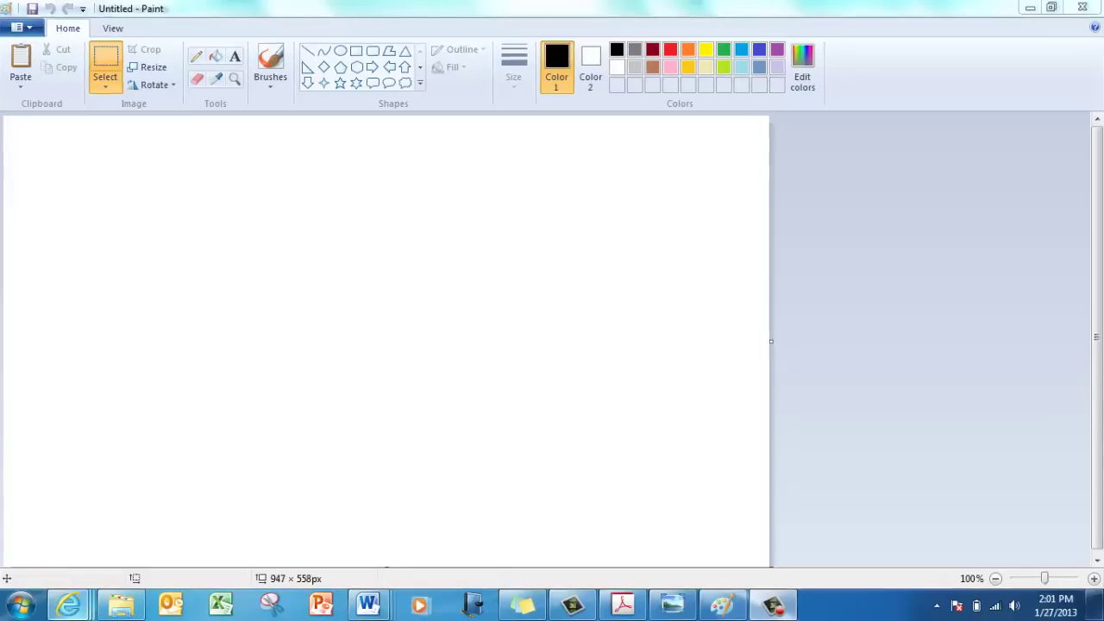
Show the Internet Explorer window previews above the blank untitled Paint canvas
{"action": "mouse_move", "coordinate": [69, 604]}
{"action": "left_click", "coordinate": [263, 540]}
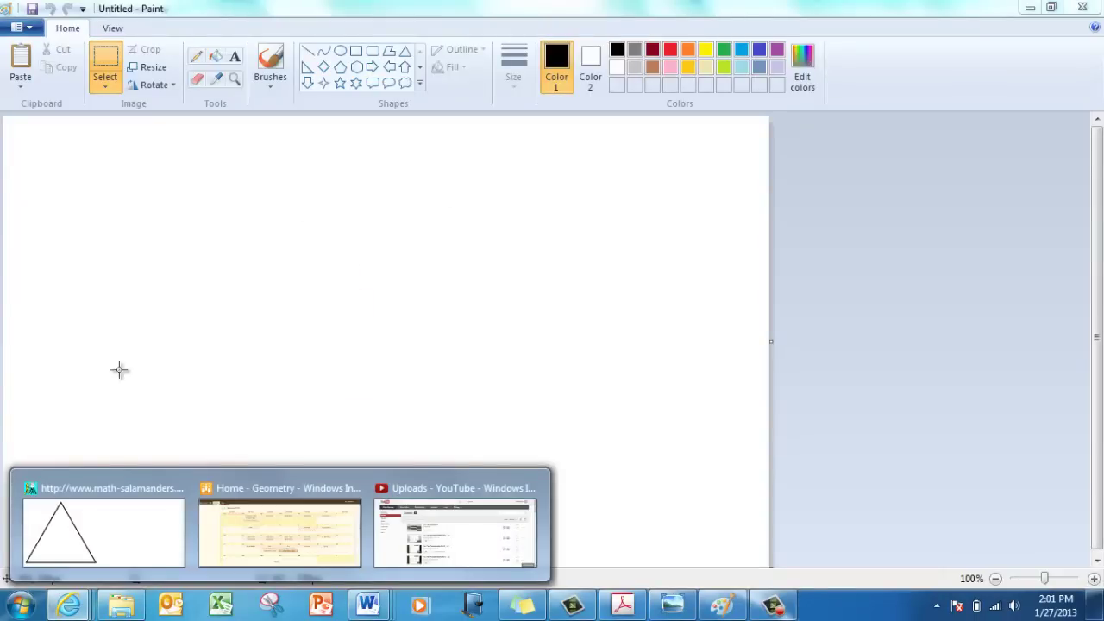
Return to the Google Images results for the equilateral triangle in Internet Explorer
{"action": "left_click", "coordinate": [95, 537]}
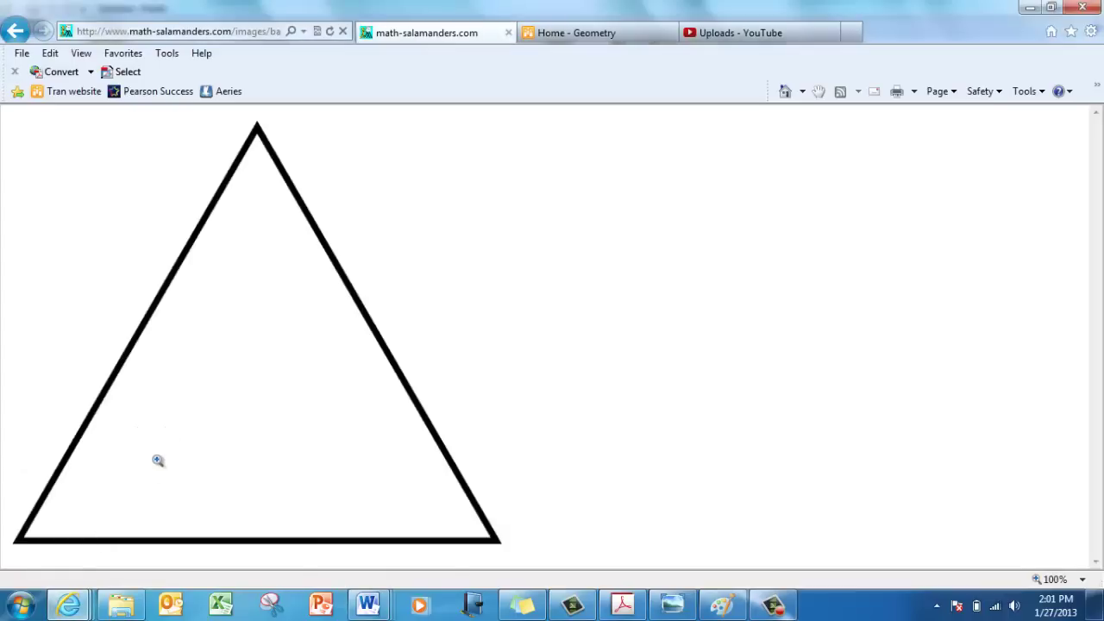
{"action": "left_click", "coordinate": [16, 31]}
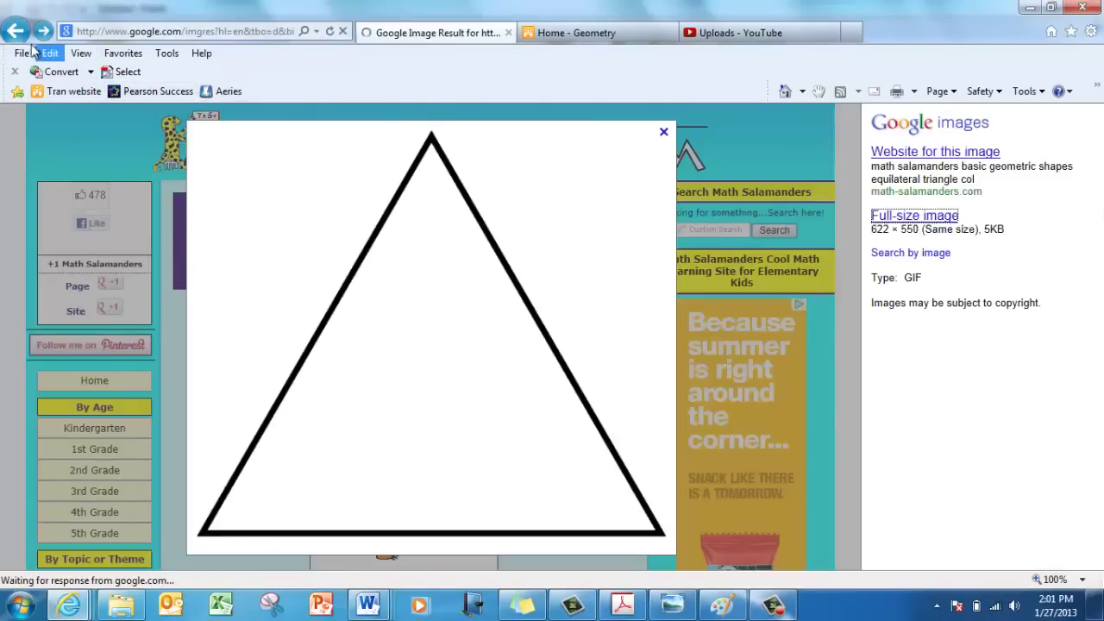
{"action": "left_click", "coordinate": [16, 33]}
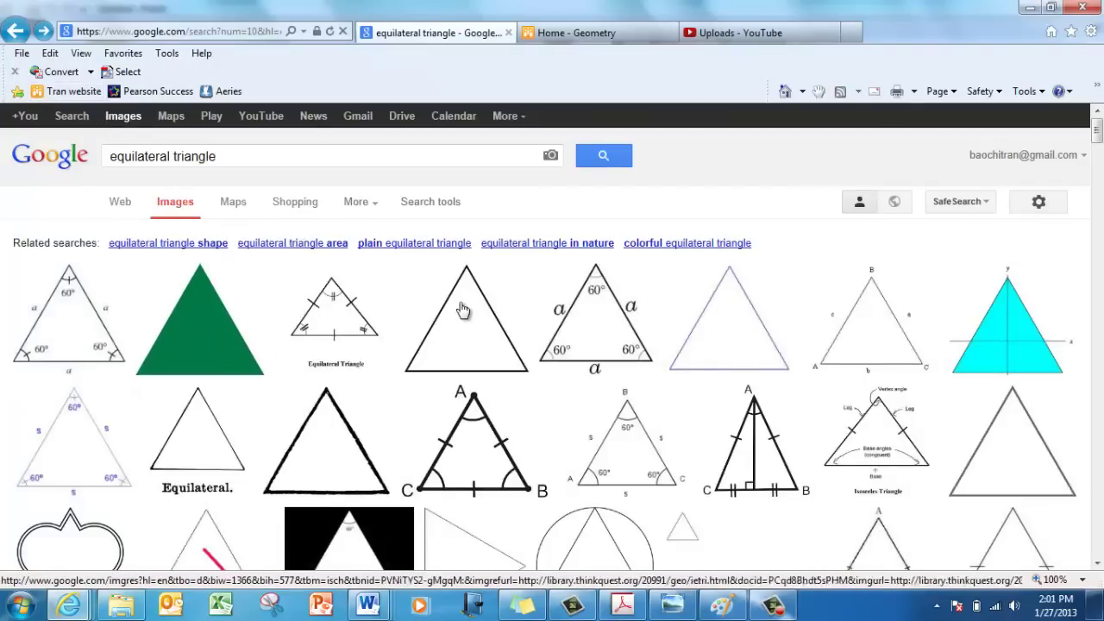
Open the plain black-outlined triangle at full size and copy the image
{"action": "mouse_move", "coordinate": [472, 313]}
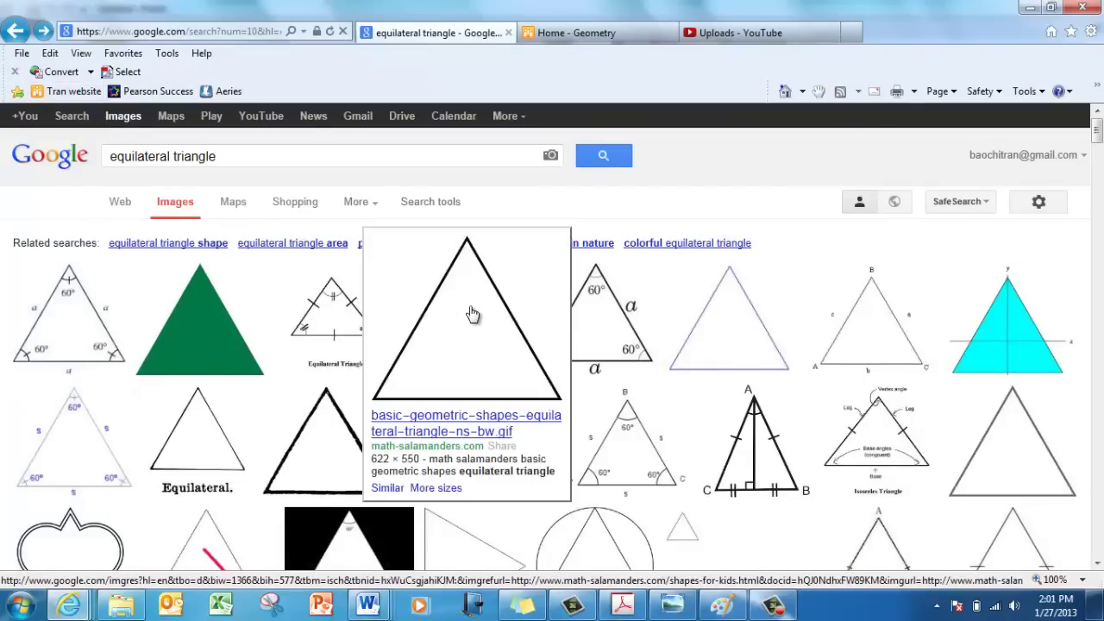
{"action": "left_click", "coordinate": [472, 313]}
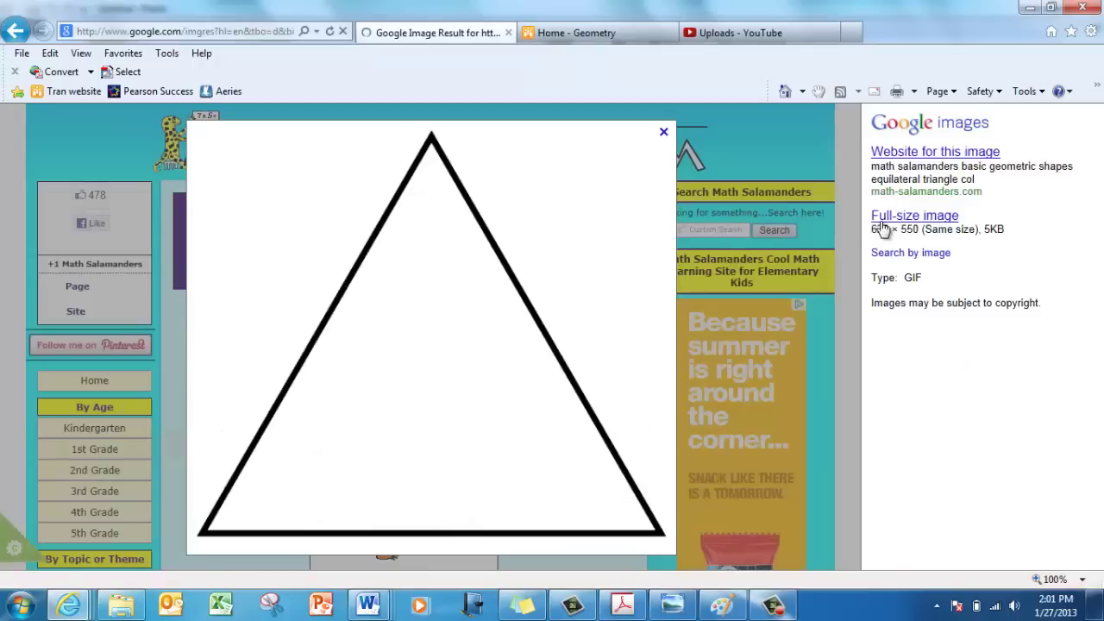
{"action": "left_click", "coordinate": [883, 219]}
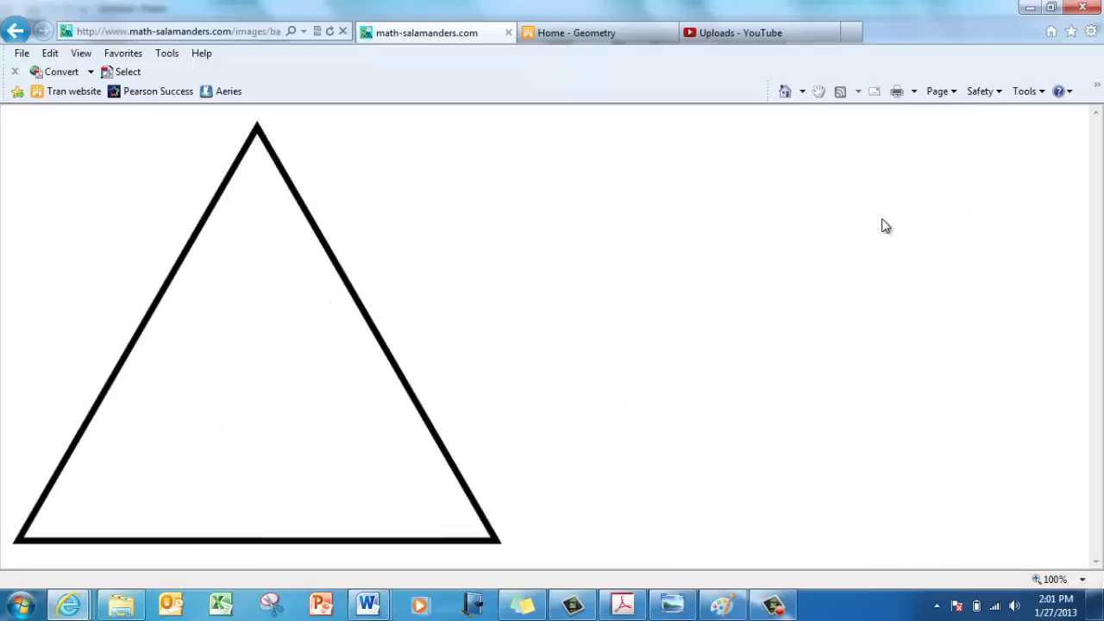
{"action": "right_click", "coordinate": [261, 327]}
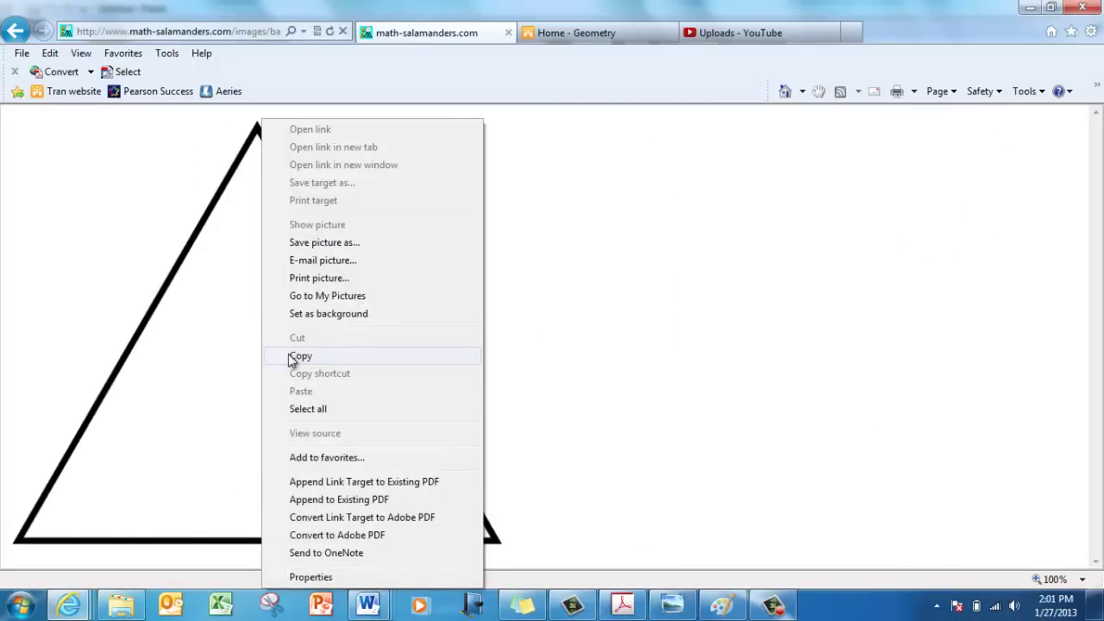
{"action": "left_click", "coordinate": [289, 355]}
Paste the triangle into Paint, resize it to 25% both ways, and centre it
{"action": "left_click", "coordinate": [722, 604]}
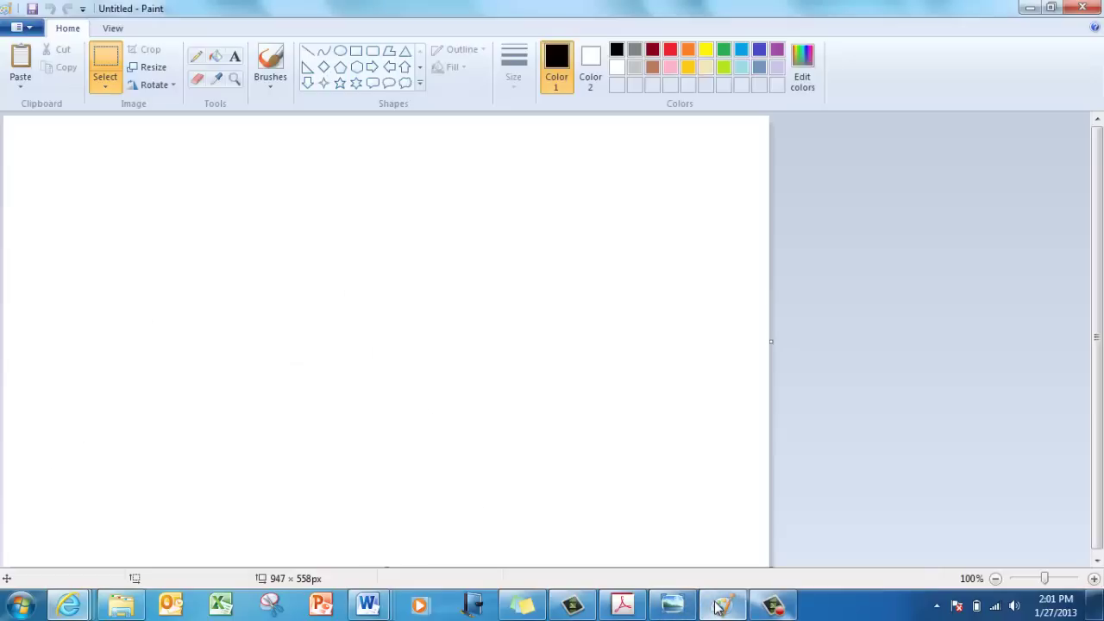
{"action": "left_click", "coordinate": [20, 57]}
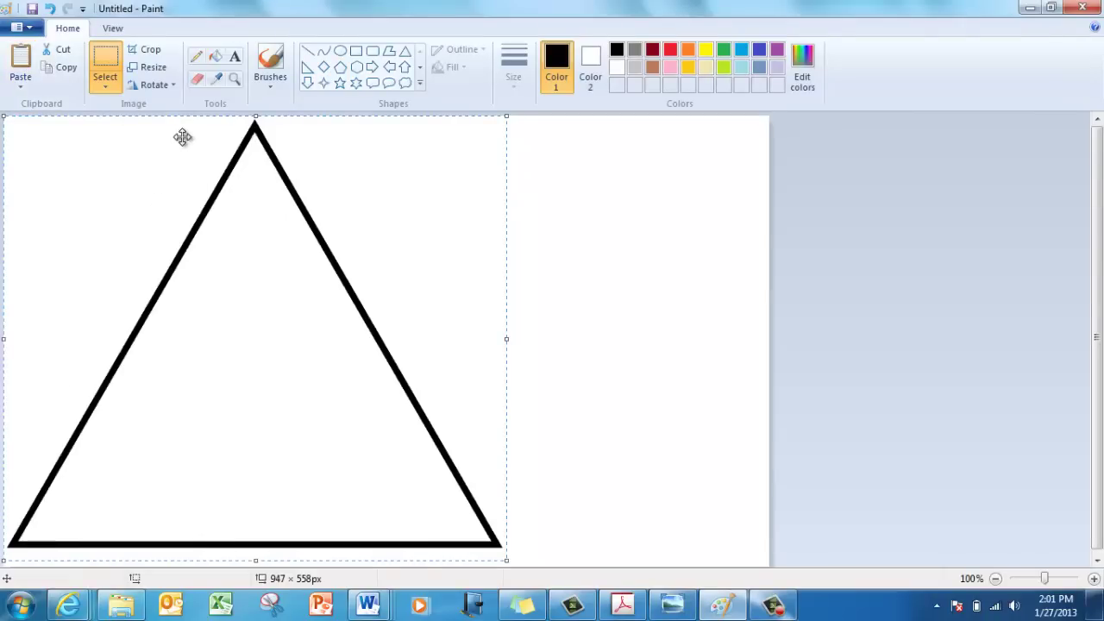
{"action": "left_click", "coordinate": [164, 69]}
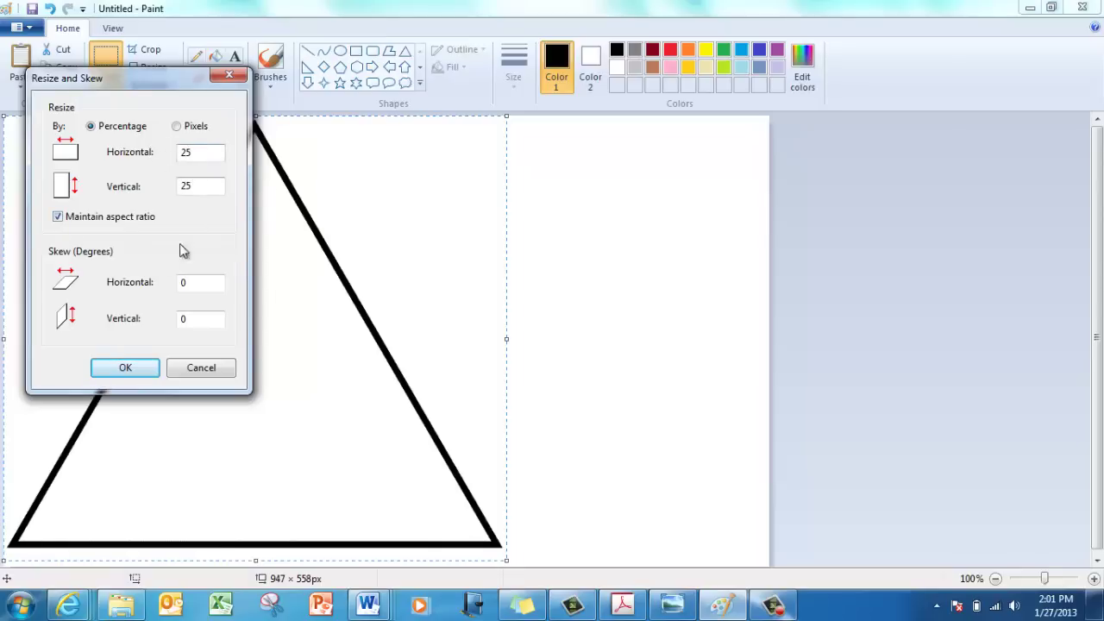
{"action": "left_click", "coordinate": [138, 368]}
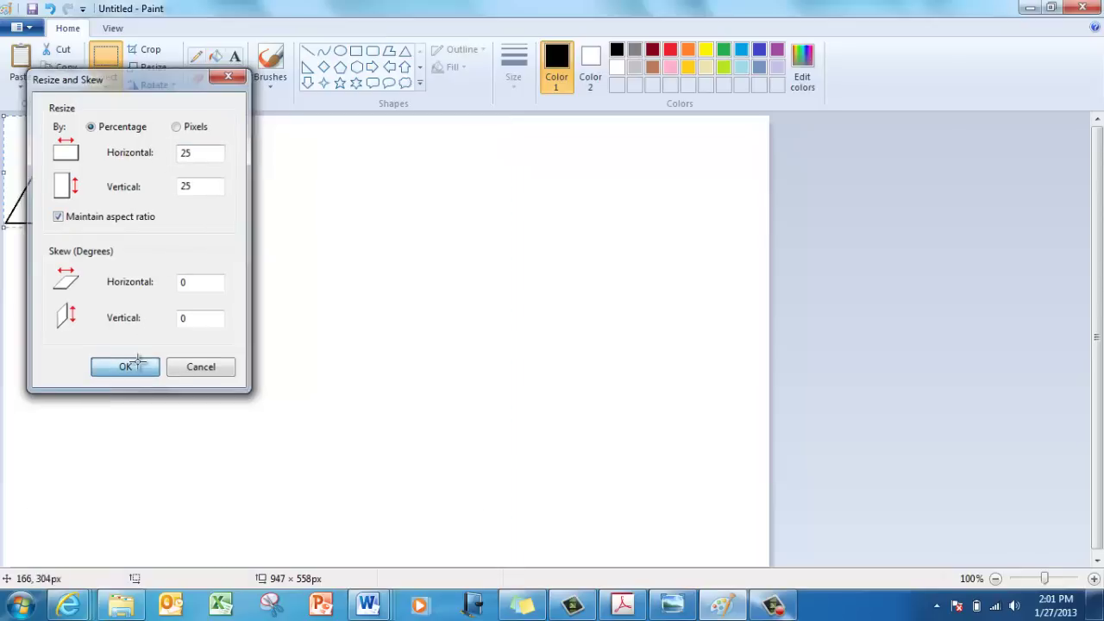
{"action": "left_click_drag", "start_coordinate": [68, 199], "coordinate": [419, 366]}
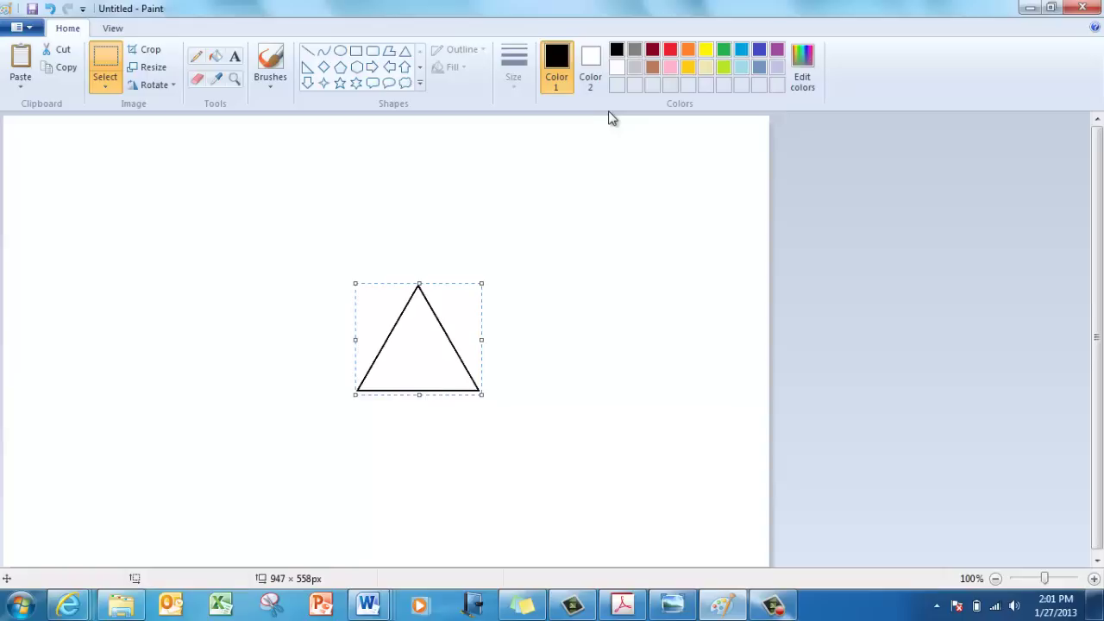
Fill the triangle solid black and set selection to free-form with transparent selection
{"action": "left_click", "coordinate": [215, 57]}
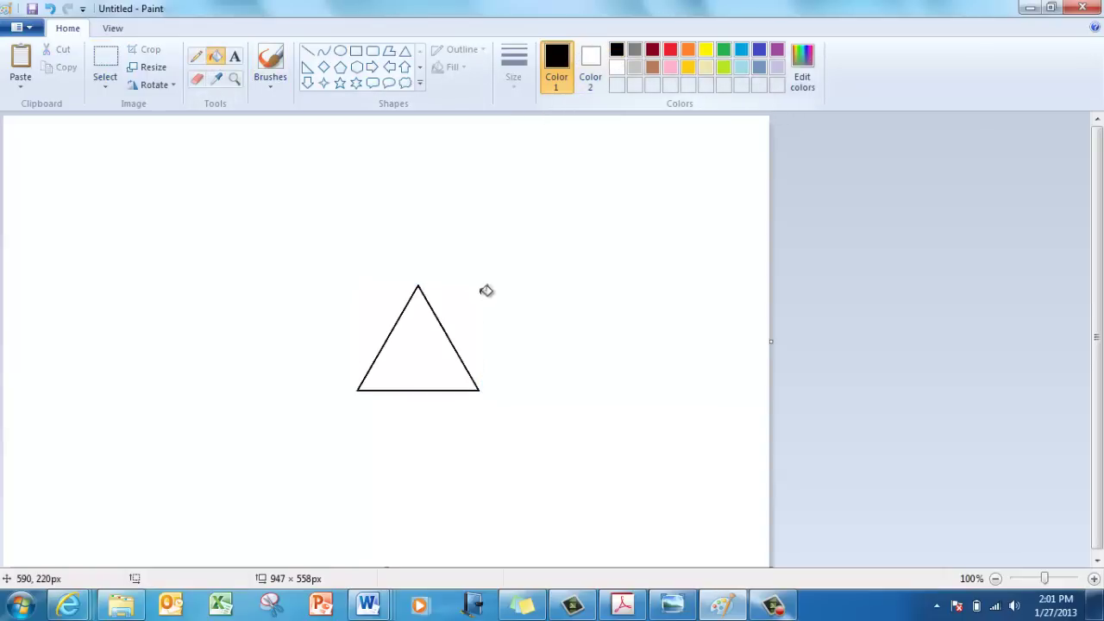
{"action": "left_click", "coordinate": [438, 348]}
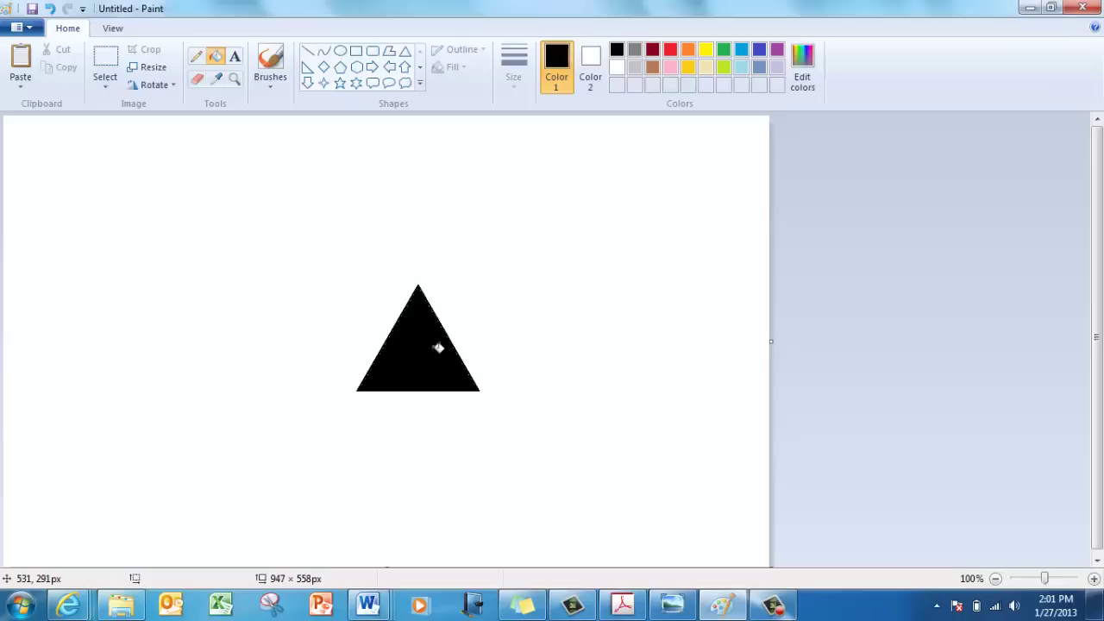
{"action": "left_click", "coordinate": [107, 87]}
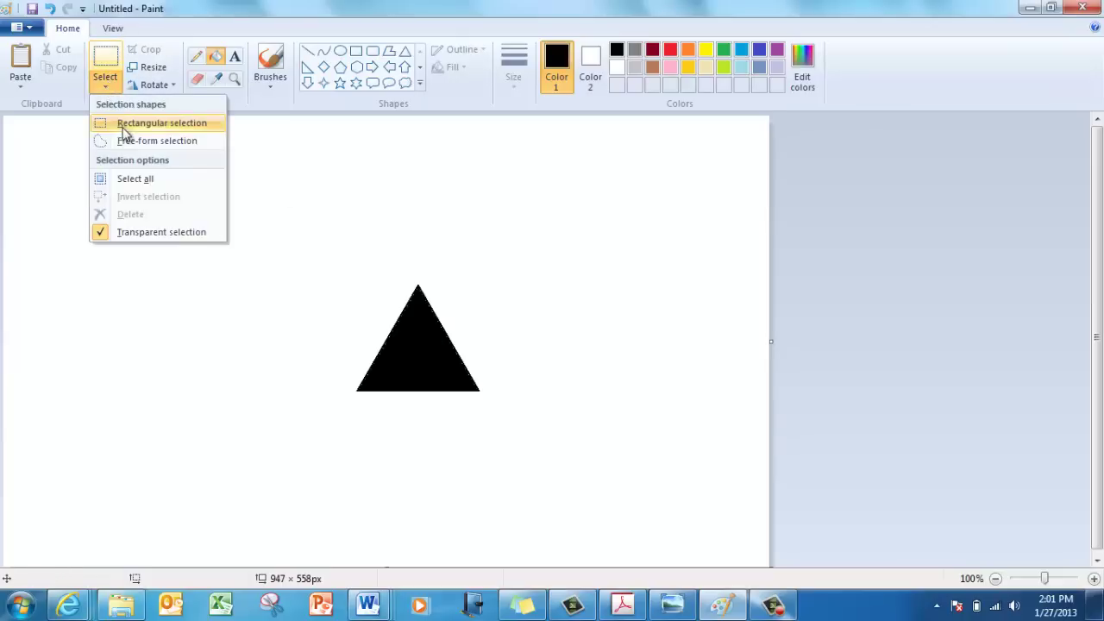
{"action": "left_click", "coordinate": [126, 140]}
{"action": "left_click", "coordinate": [105, 87]}
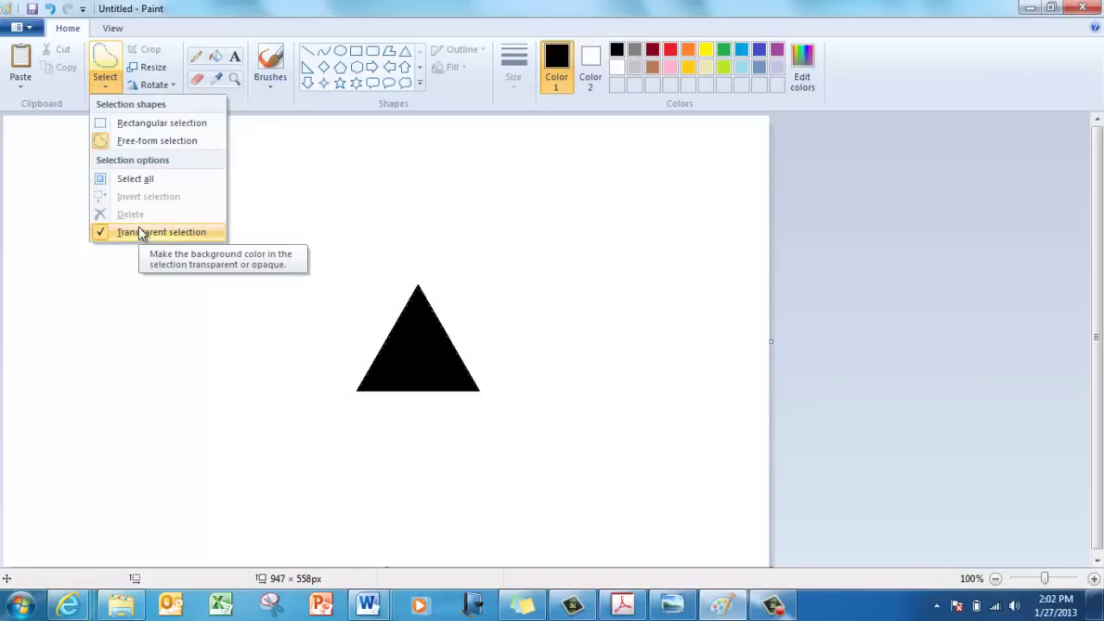
{"action": "left_click", "coordinate": [107, 86]}
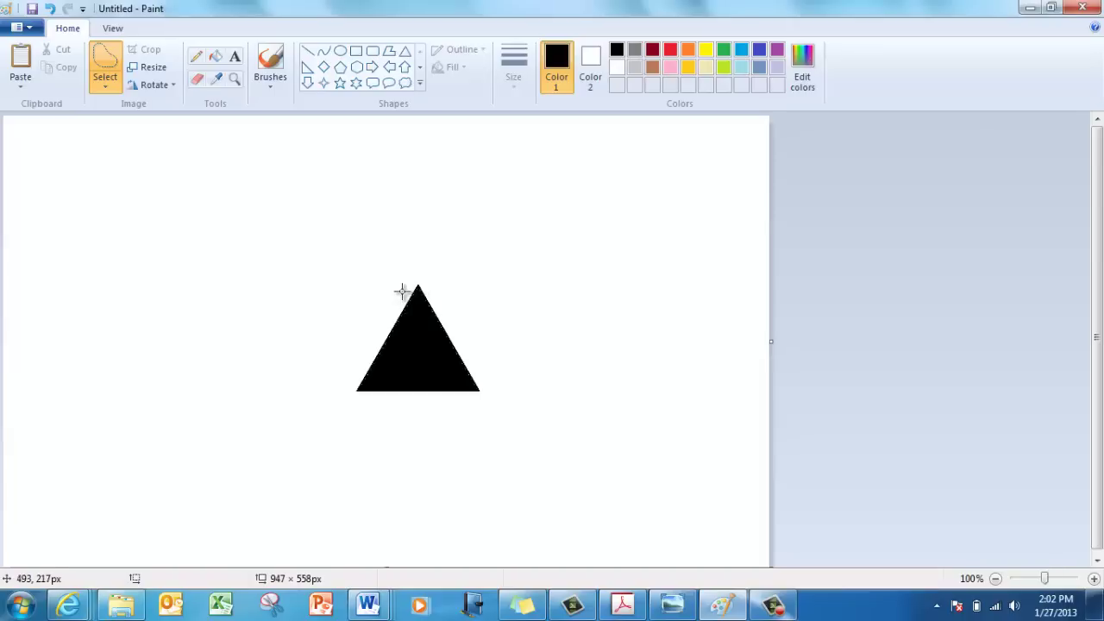
Cut a jagged free-form piece off the triangle's left side and move it top-left
{"action": "mouse_move", "coordinate": [409, 297]}
{"action": "left_mouse_down"}
{"action": "mouse_move", "coordinate": [420, 365]}
{"action": "mouse_move", "coordinate": [407, 354]}
{"action": "mouse_move", "coordinate": [409, 371]}
{"action": "mouse_move", "coordinate": [400, 360]}
{"action": "mouse_move", "coordinate": [392, 375]}
{"action": "mouse_move", "coordinate": [223, 270]}
{"action": "mouse_move", "coordinate": [331, 256]}
{"action": "mouse_move", "coordinate": [453, 279]}
{"action": "mouse_move", "coordinate": [475, 347]}
{"action": "mouse_move", "coordinate": [391, 454]}
{"action": "mouse_move", "coordinate": [466, 328]}
{"action": "mouse_move", "coordinate": [434, 329]}
{"action": "mouse_move", "coordinate": [429, 376]}
{"action": "mouse_move", "coordinate": [469, 362]}
{"action": "mouse_move", "coordinate": [400, 304]}
{"action": "mouse_move", "coordinate": [159, 200]}
{"action": "left_mouse_up"}
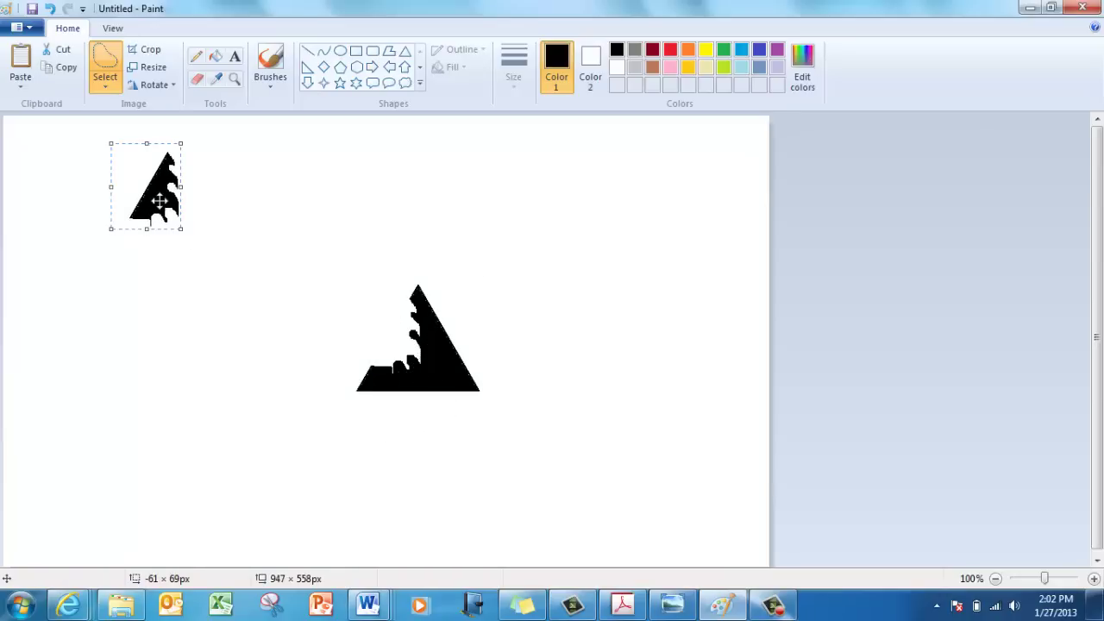
Box the jagged piece with a tall rectangular selection and flip it vertically
{"action": "left_click", "coordinate": [106, 86]}
{"action": "left_click", "coordinate": [118, 122]}
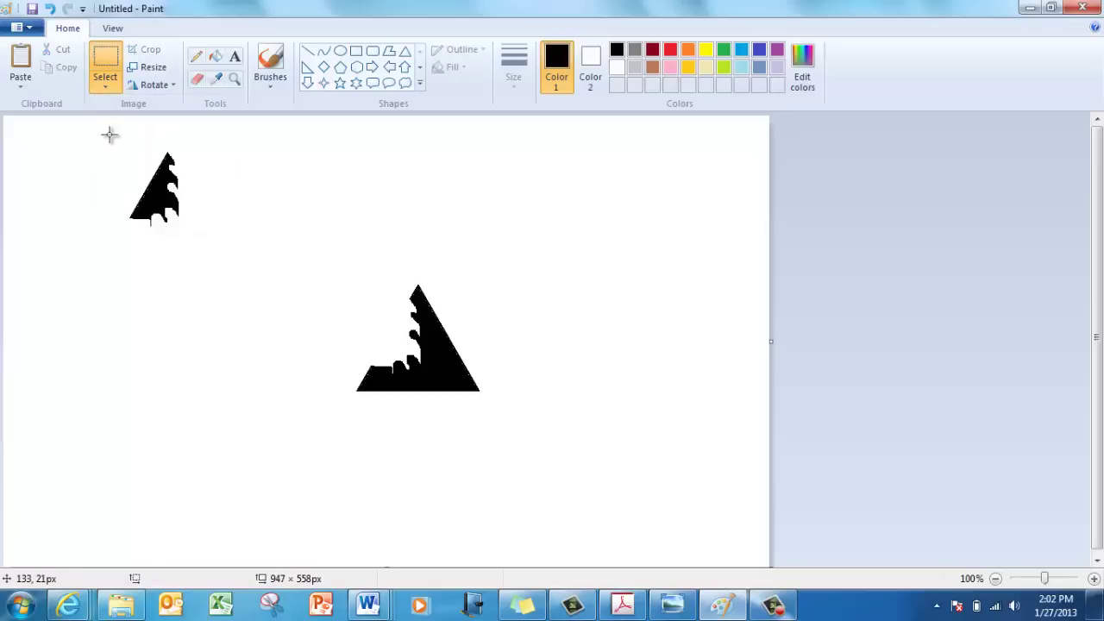
{"action": "left_click_drag", "start_coordinate": [109, 135], "coordinate": [217, 451]}
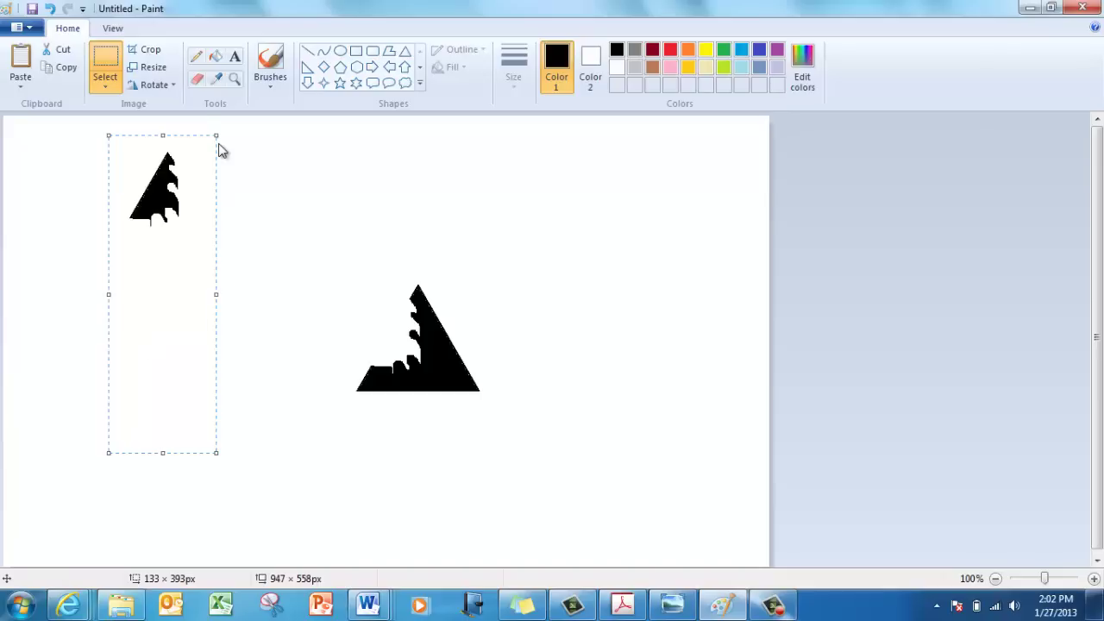
{"action": "left_click", "coordinate": [173, 85]}
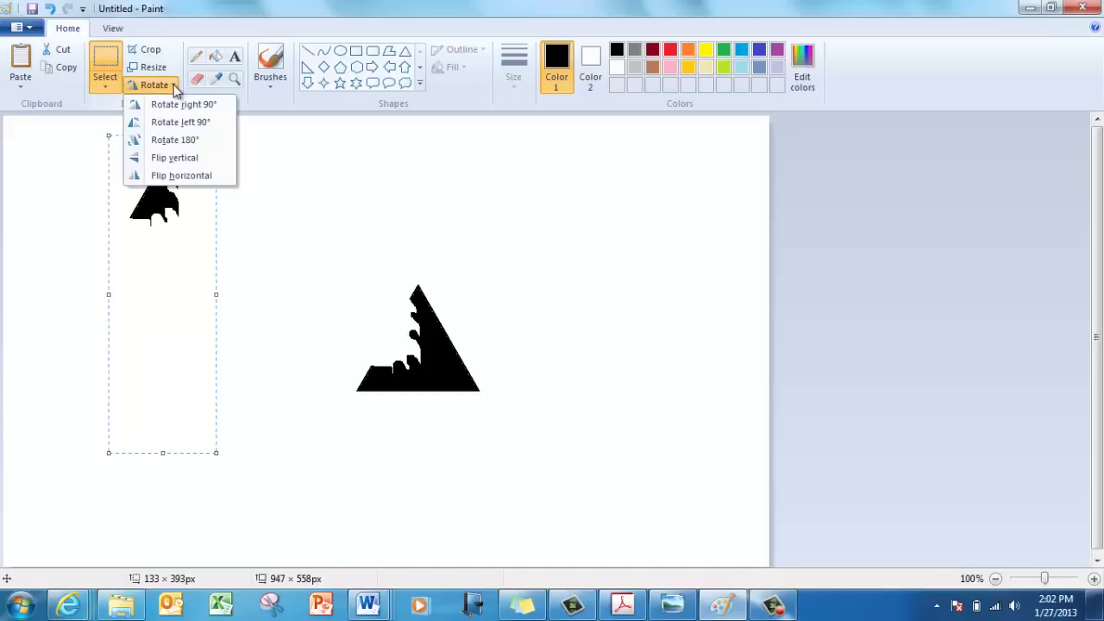
{"action": "left_click", "coordinate": [181, 158]}
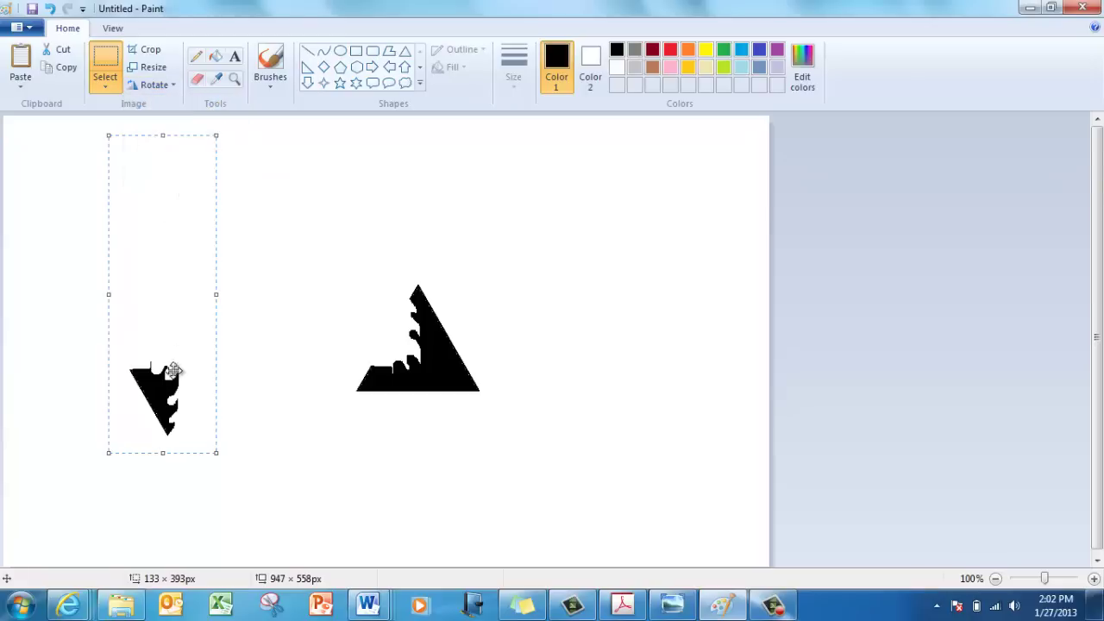
Fit the flipped jagged piece against the notched triangle's right edge to form one shape
{"action": "left_click_drag", "start_coordinate": [164, 393], "coordinate": [468, 334]}
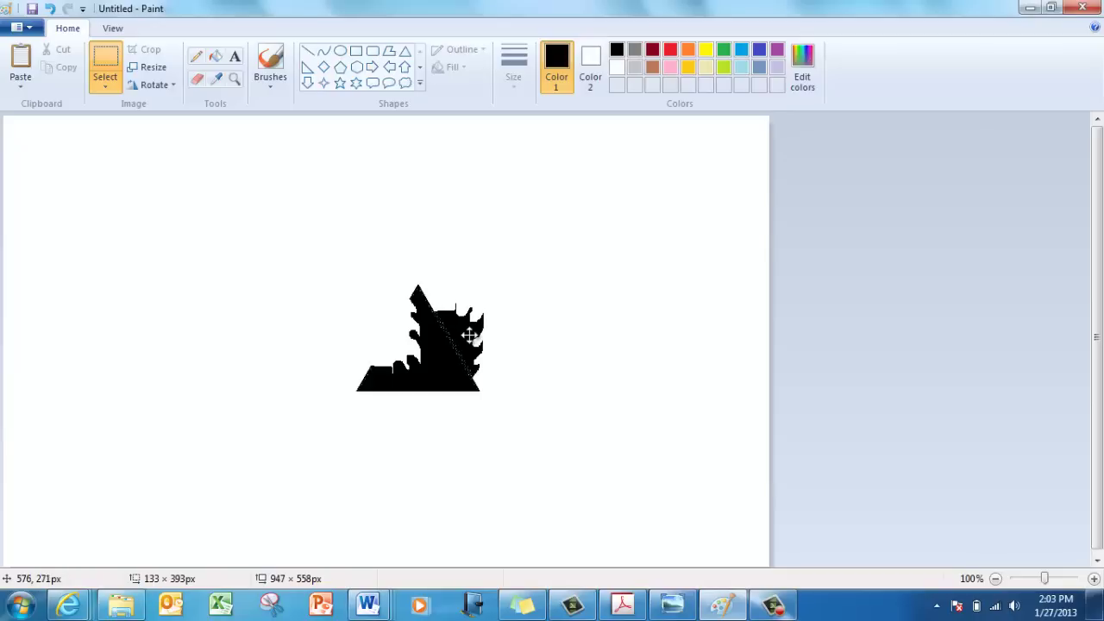
{"action": "left_click_drag", "start_coordinate": [468, 335], "coordinate": [468, 334]}
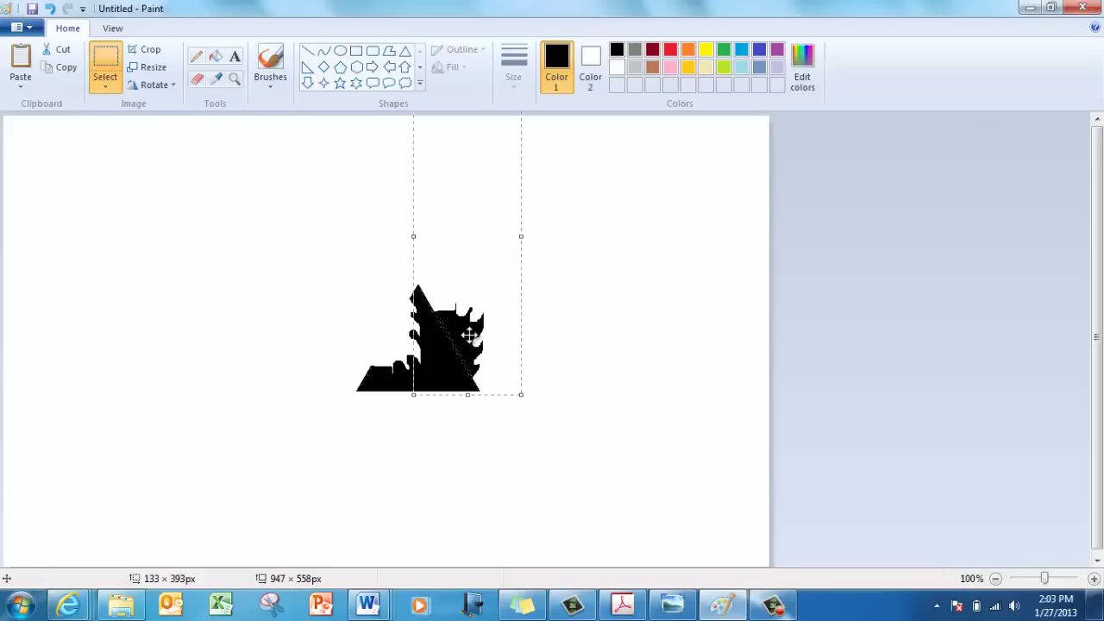
Paste a copy of the combined black tile and move it left of the original
{"action": "left_click", "coordinate": [576, 299]}
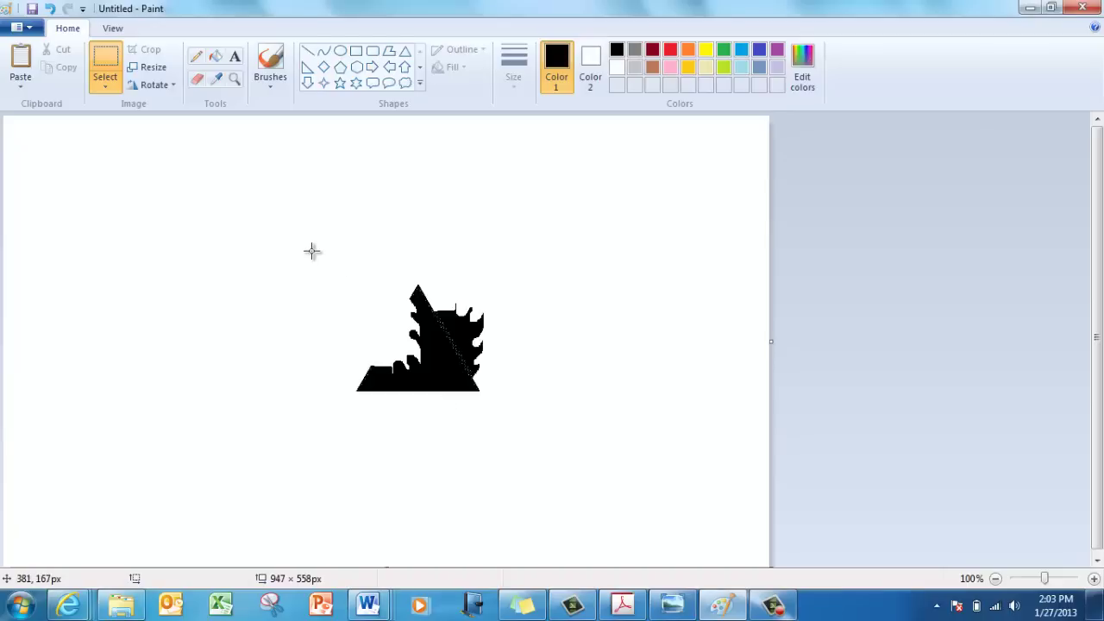
{"action": "left_click_drag", "start_coordinate": [333, 272], "coordinate": [507, 418]}
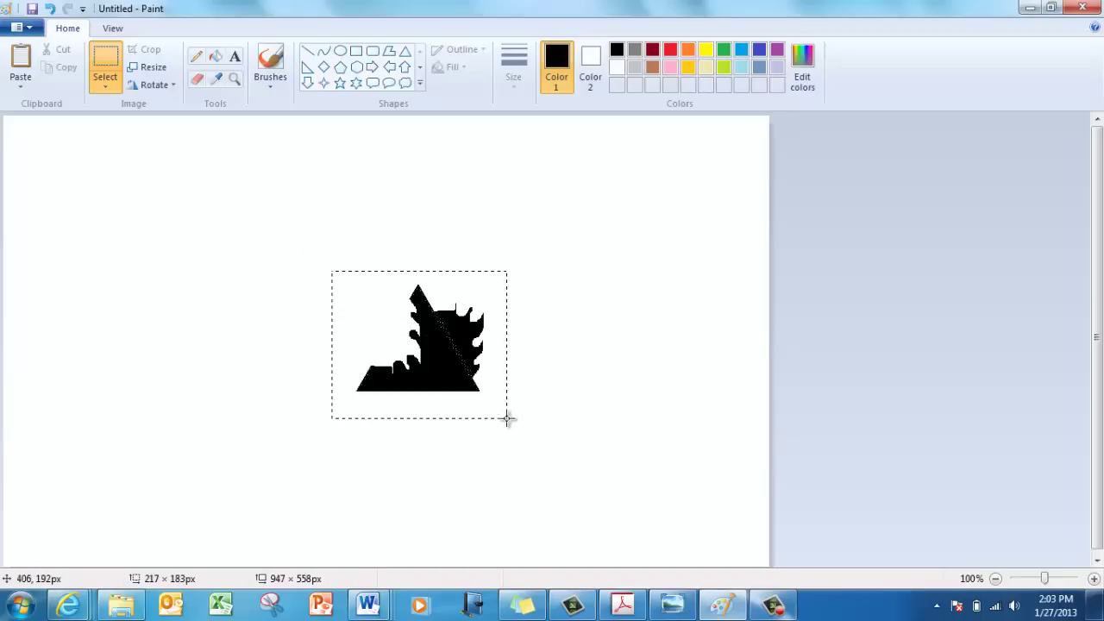
{"action": "left_click", "coordinate": [274, 350]}
{"action": "key", "text": "ctrl+v"}
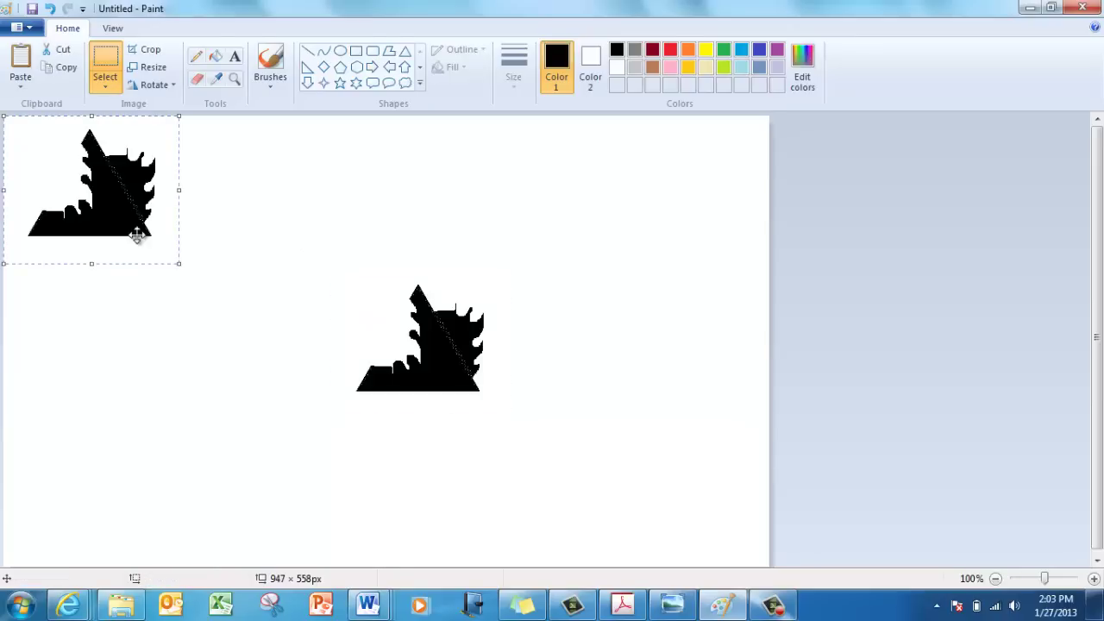
{"action": "left_click_drag", "start_coordinate": [135, 234], "coordinate": [214, 371]}
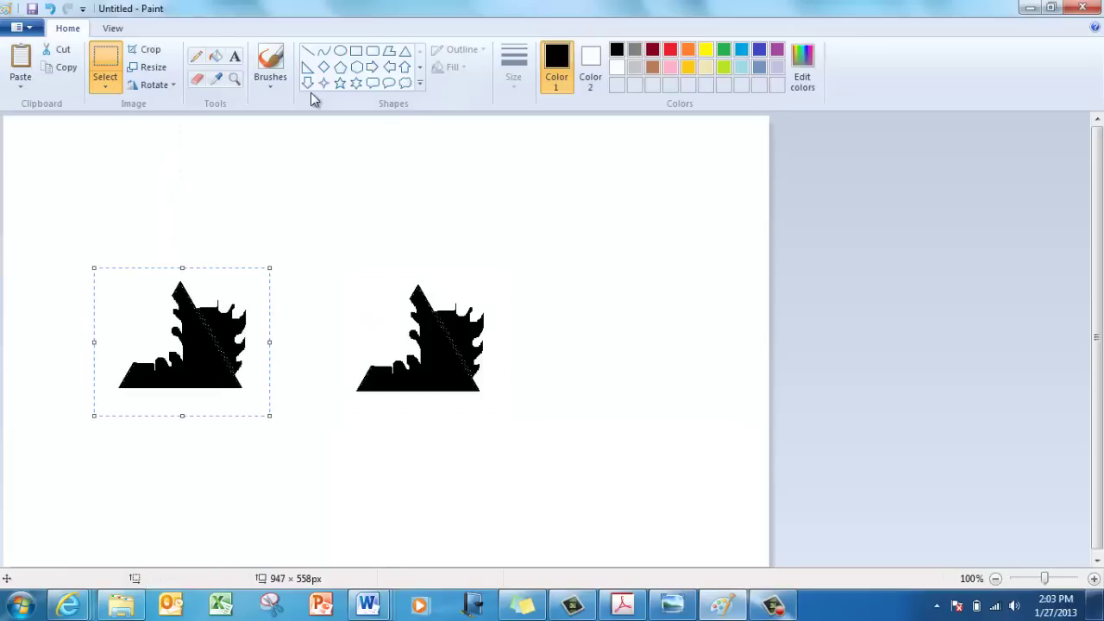
Fill the copy green and move it to the canvas's top-left
{"action": "left_click", "coordinate": [216, 57]}
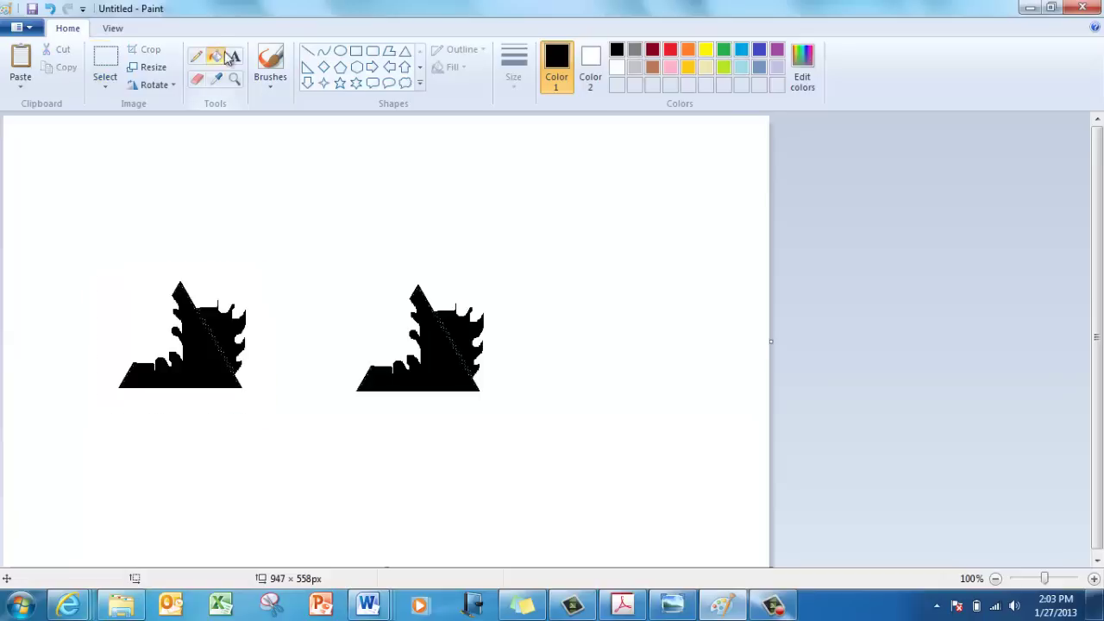
{"action": "left_click", "coordinate": [725, 50]}
{"action": "left_click", "coordinate": [218, 334]}
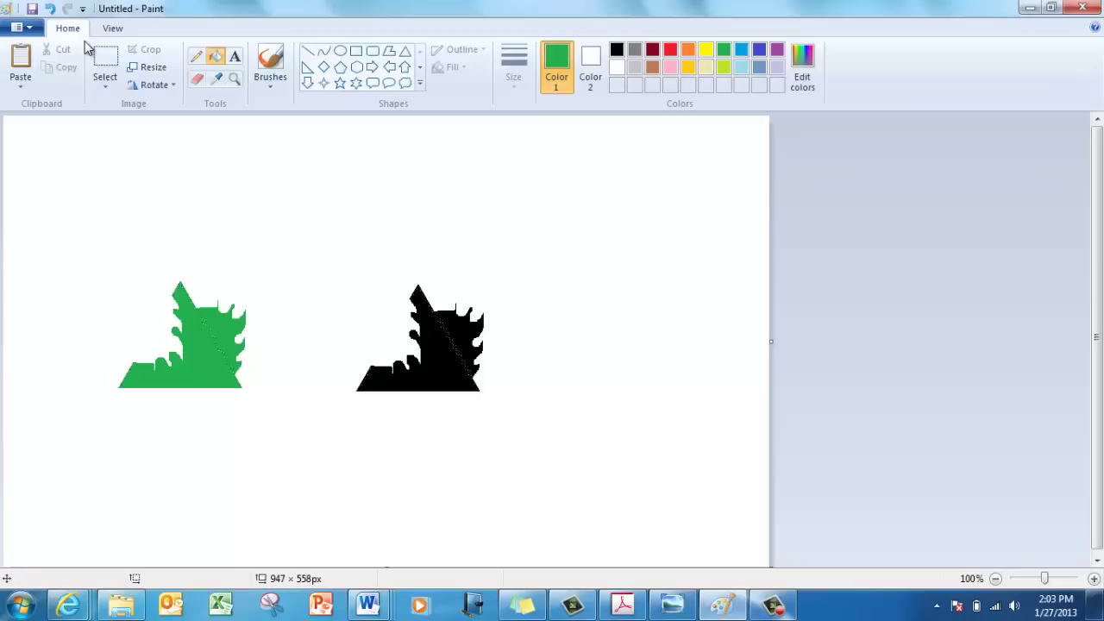
{"action": "left_click", "coordinate": [105, 64]}
{"action": "left_click_drag", "start_coordinate": [111, 257], "coordinate": [157, 288]}
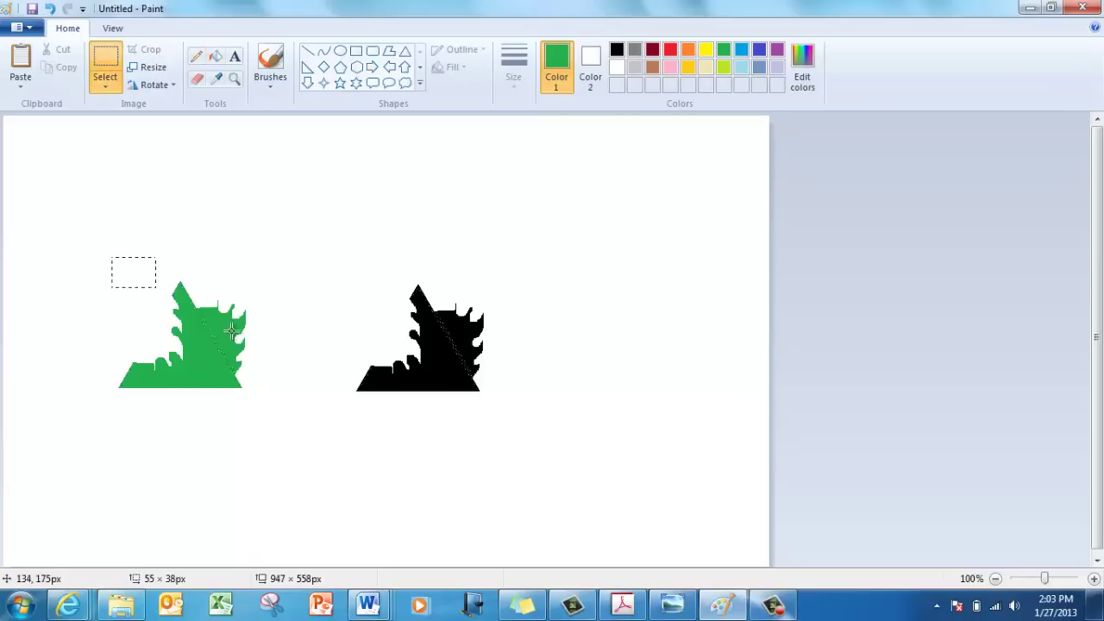
{"action": "left_click_drag", "start_coordinate": [231, 332], "coordinate": [266, 431]}
{"action": "left_click_drag", "start_coordinate": [193, 369], "coordinate": [195, 209]}
Flip the green copy vertically and interlock it with the black tile's left side
{"action": "left_click", "coordinate": [79, 144]}
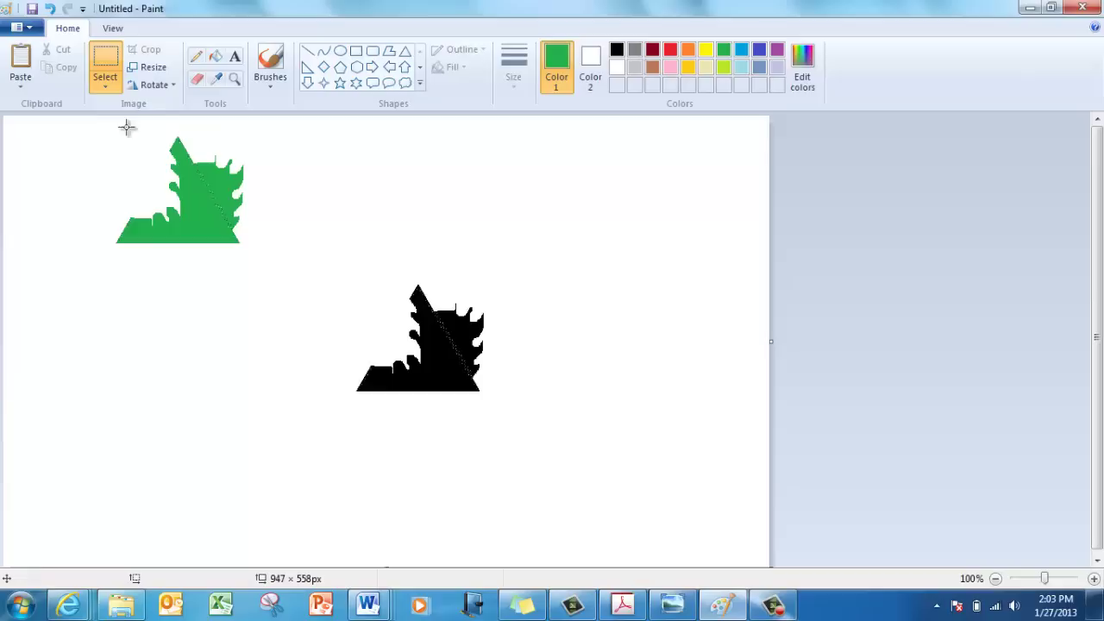
{"action": "left_click_drag", "start_coordinate": [108, 129], "coordinate": [264, 506]}
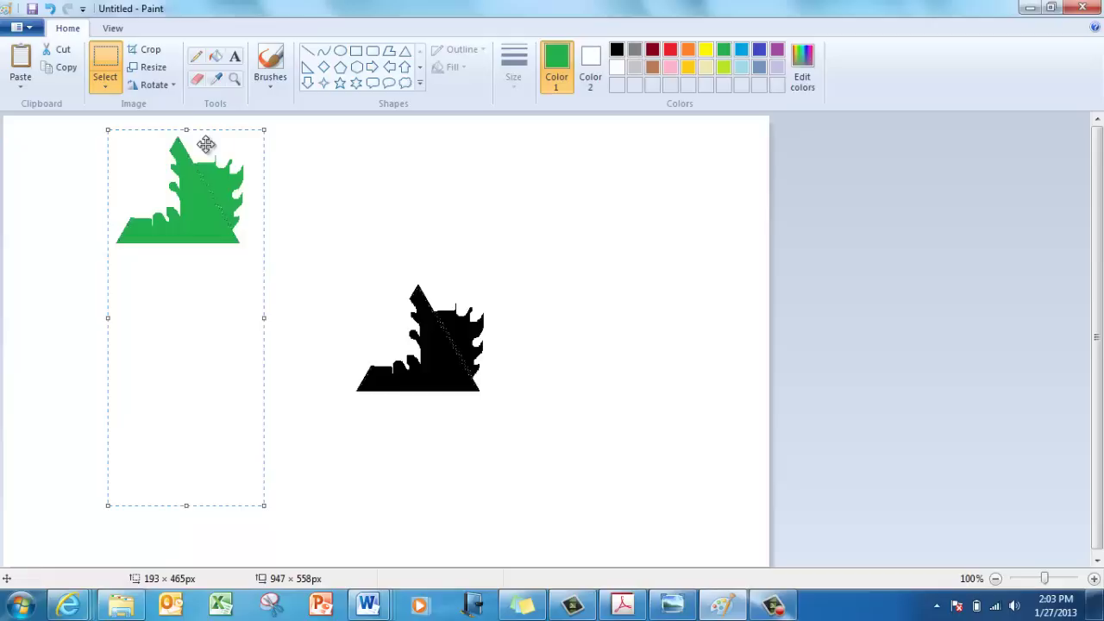
{"action": "left_click", "coordinate": [174, 85]}
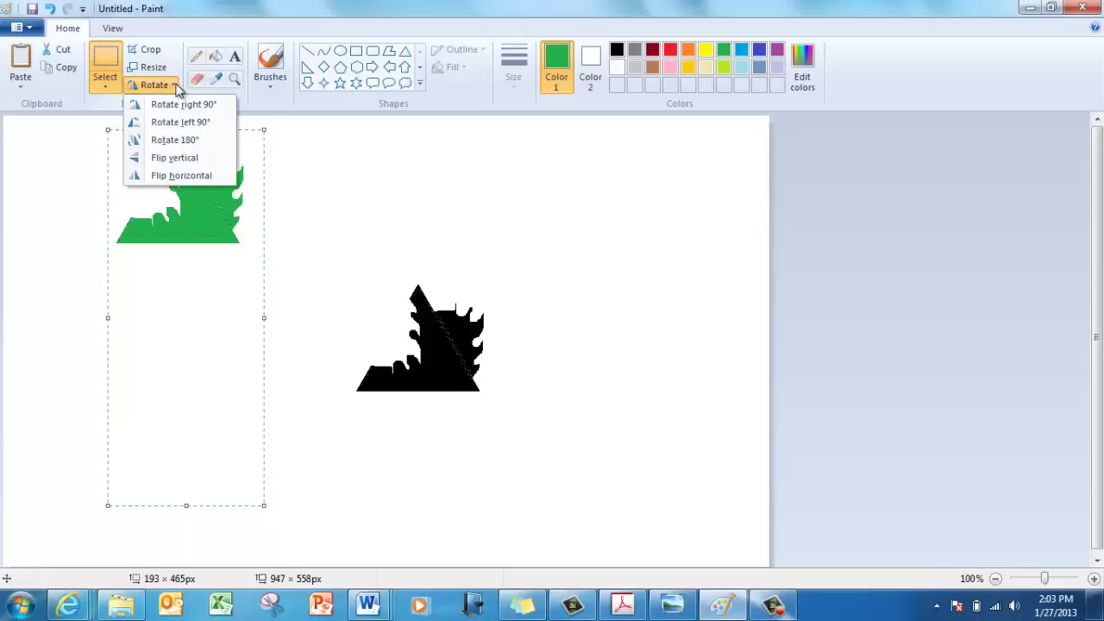
{"action": "left_click", "coordinate": [188, 160]}
{"action": "left_click_drag", "start_coordinate": [208, 406], "coordinate": [386, 300]}
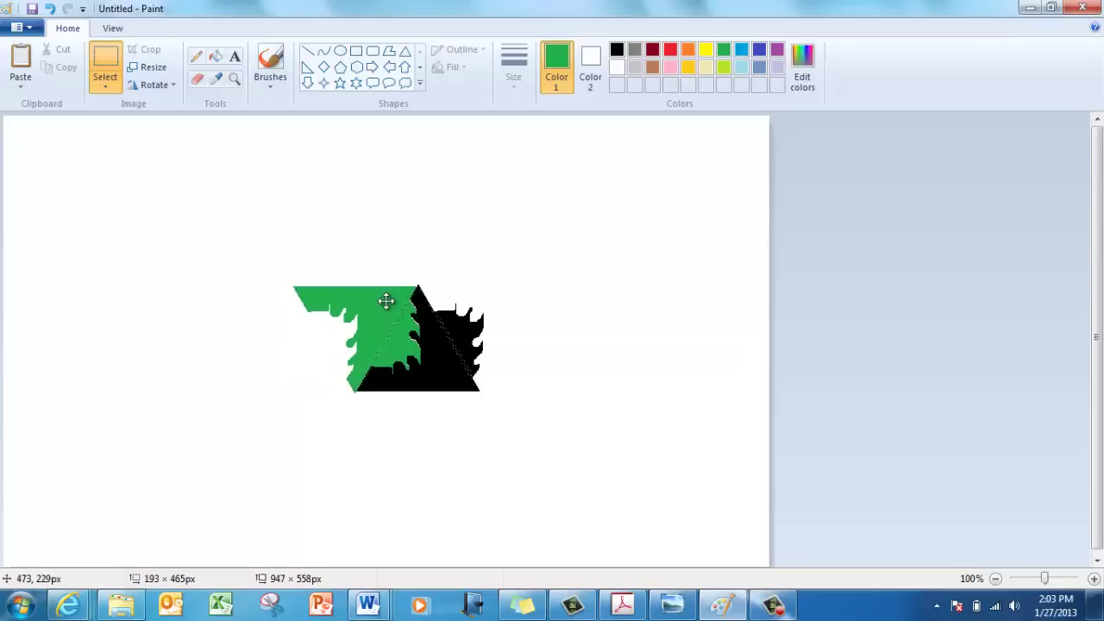
{"action": "left_click_drag", "start_coordinate": [386, 300], "coordinate": [385, 300]}
{"action": "left_click", "coordinate": [197, 287]}
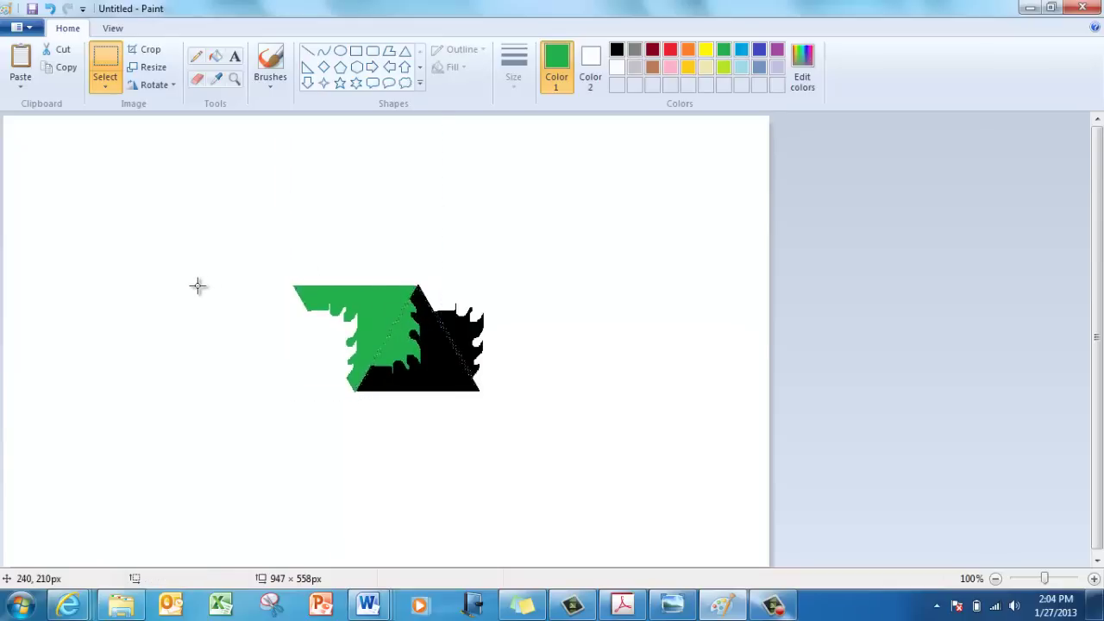
Paste another copy of the black tile at the left and fill it purple
{"action": "key", "text": "ctrl+v"}
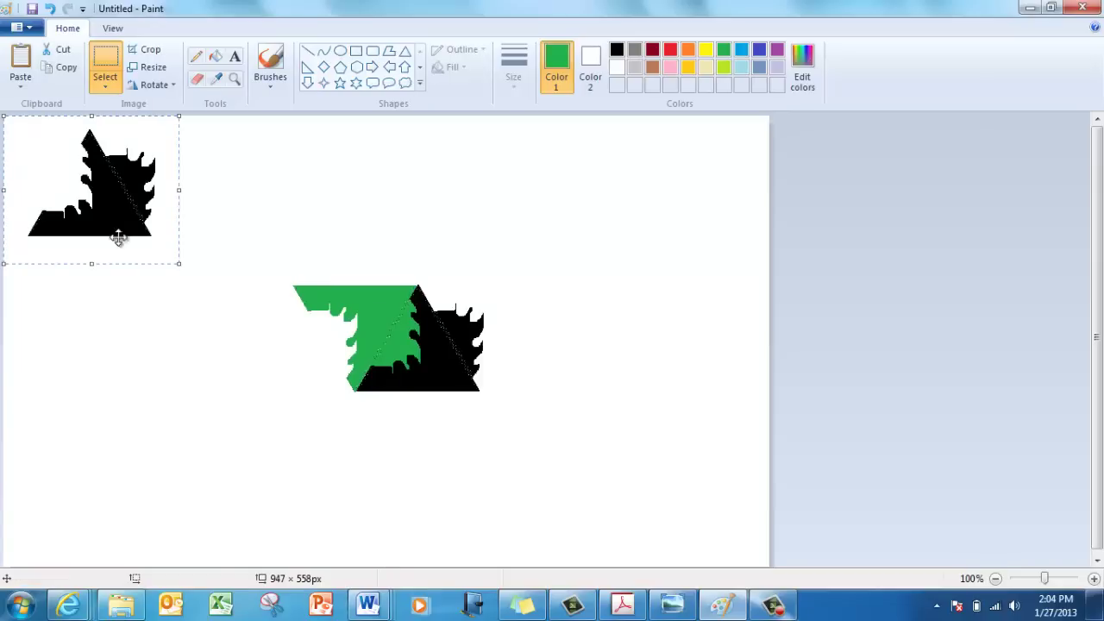
{"action": "left_click_drag", "start_coordinate": [92, 209], "coordinate": [142, 315]}
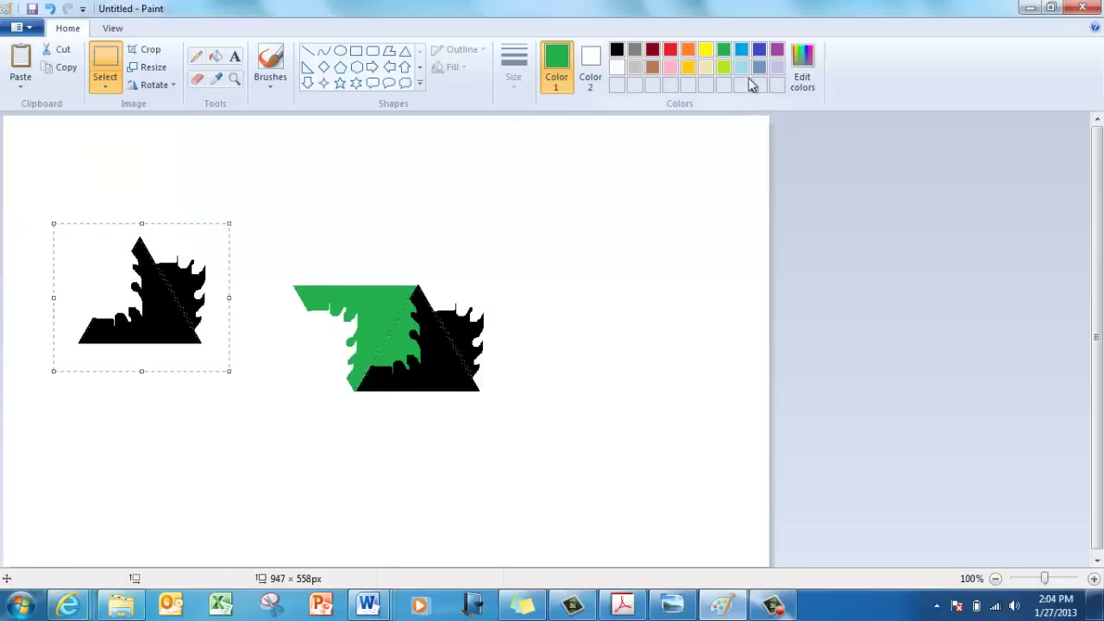
{"action": "left_click", "coordinate": [215, 57]}
{"action": "left_click", "coordinate": [778, 54]}
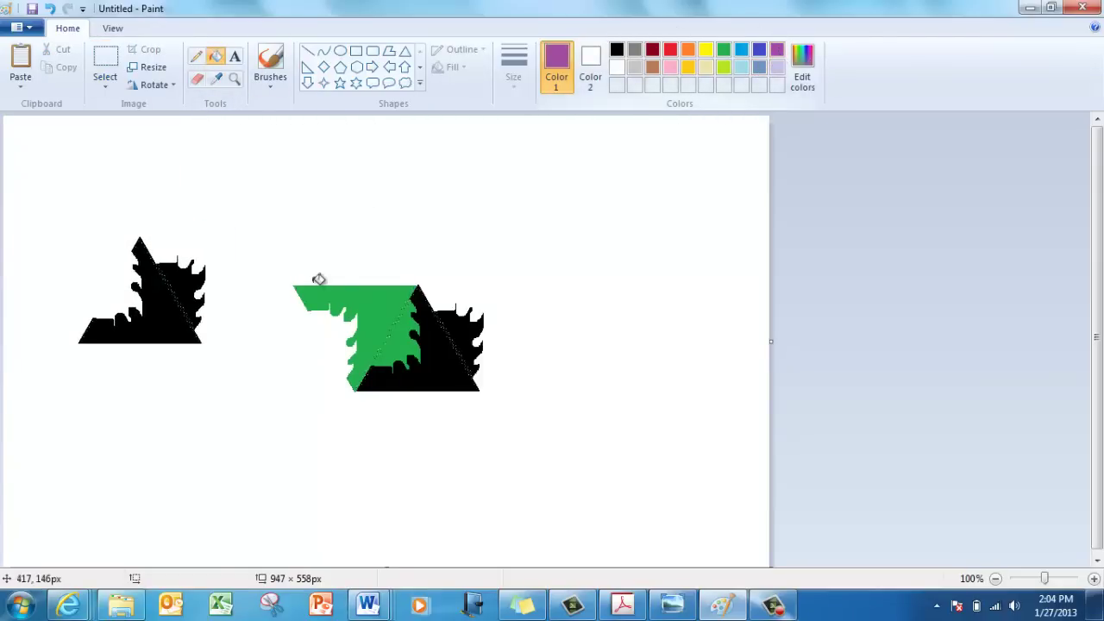
{"action": "left_click", "coordinate": [172, 332]}
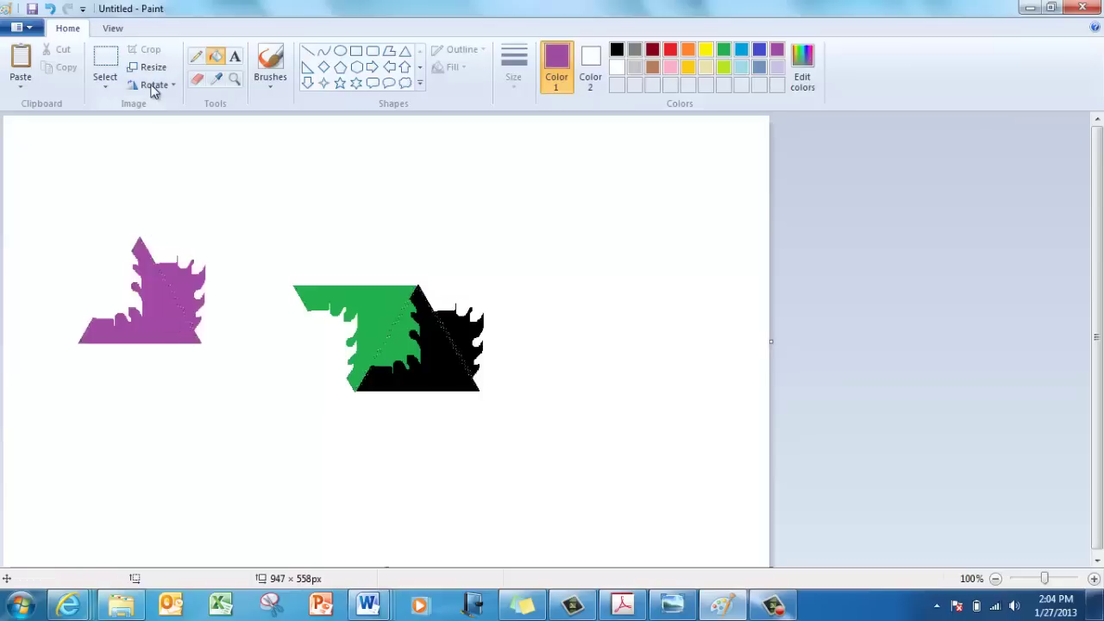
Flip the purple copy vertically and interlock it with the black tile's right side
{"action": "left_click", "coordinate": [110, 69]}
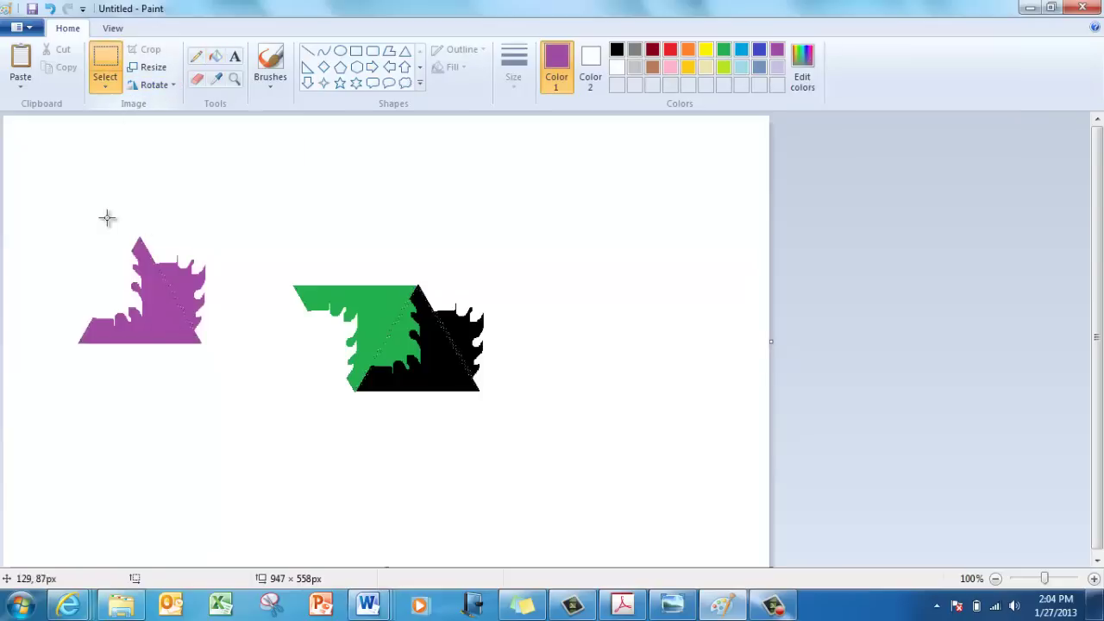
{"action": "mouse_move", "coordinate": [63, 229]}
{"action": "left_mouse_down"}
{"action": "mouse_move", "coordinate": [204, 352]}
{"action": "mouse_move", "coordinate": [235, 551]}
{"action": "left_mouse_up"}
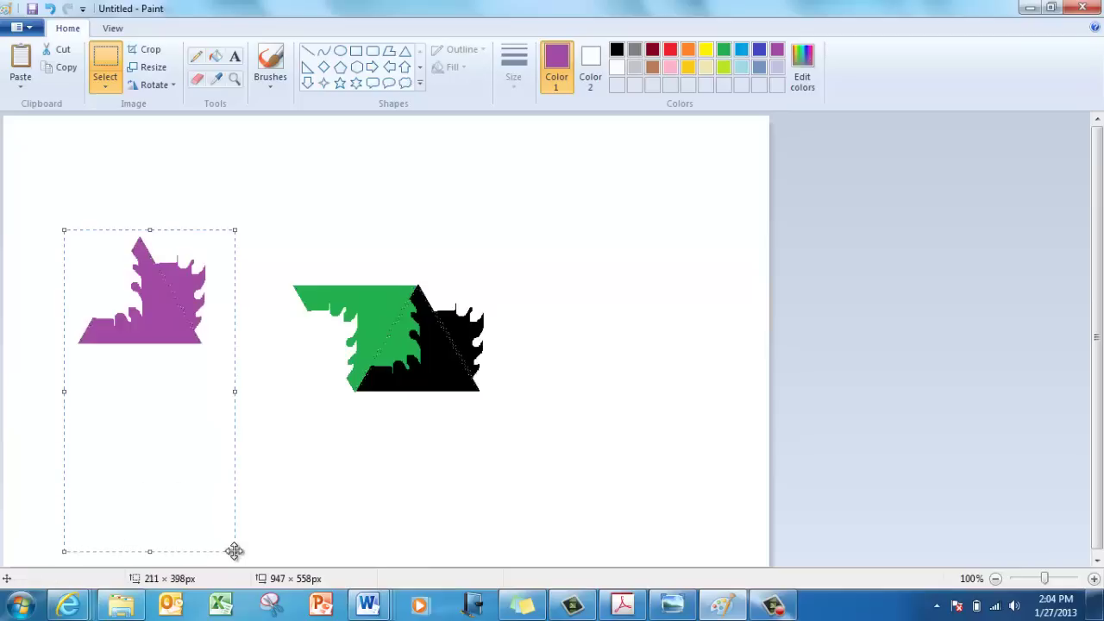
{"action": "left_click", "coordinate": [172, 86]}
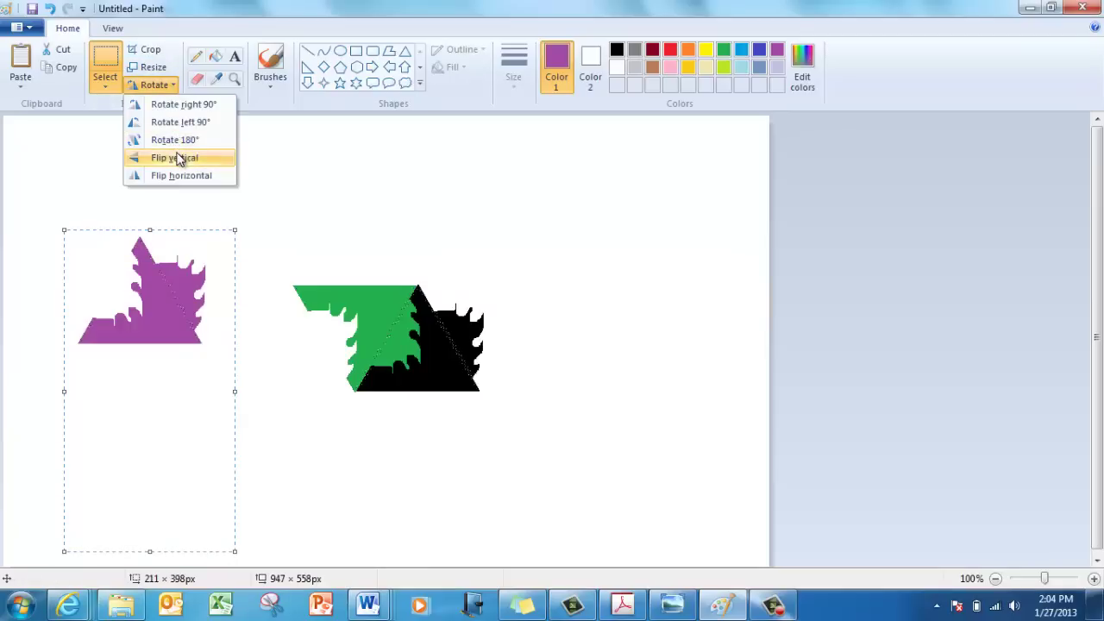
{"action": "left_click", "coordinate": [176, 160]}
{"action": "left_click_drag", "start_coordinate": [177, 463], "coordinate": [518, 318]}
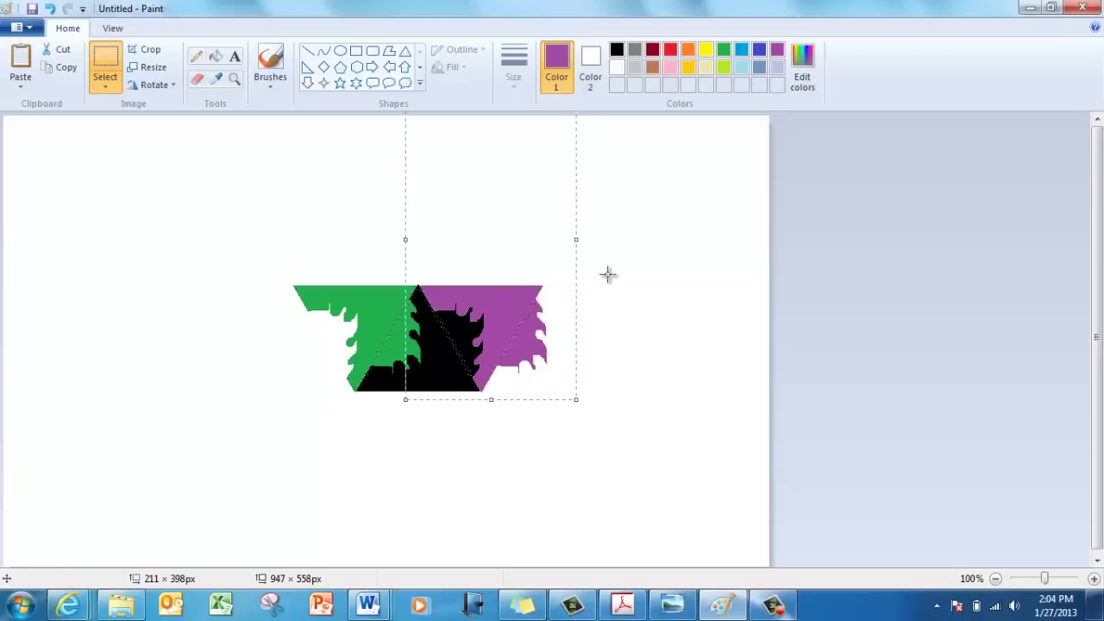
{"action": "left_click", "coordinate": [637, 268]}
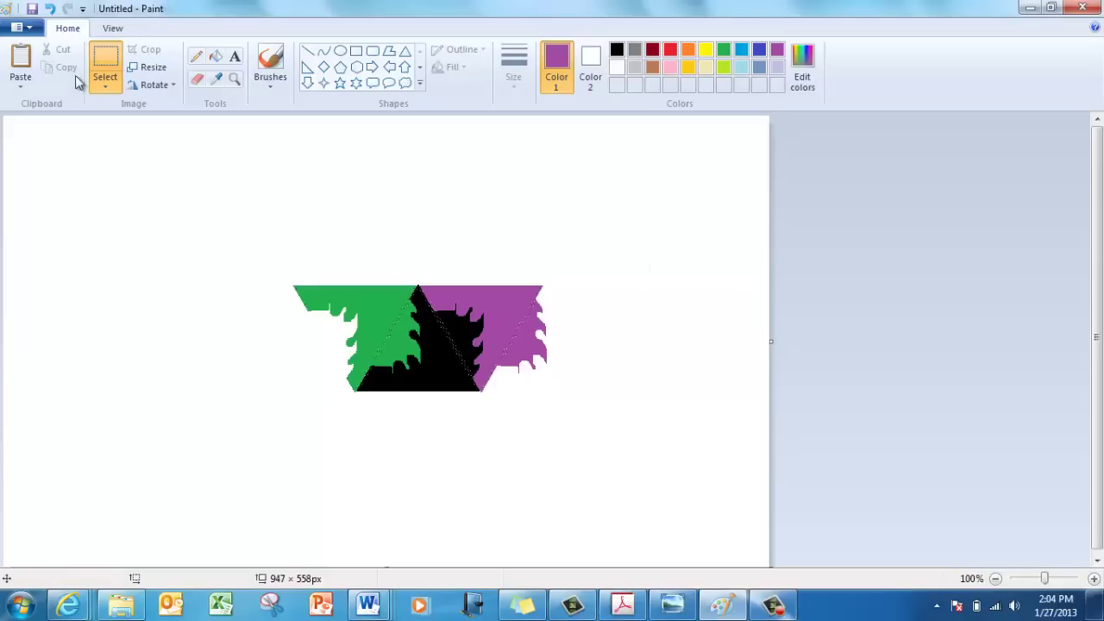
{"action": "left_click", "coordinate": [20, 28]}
{"action": "left_click", "coordinate": [60, 167]}
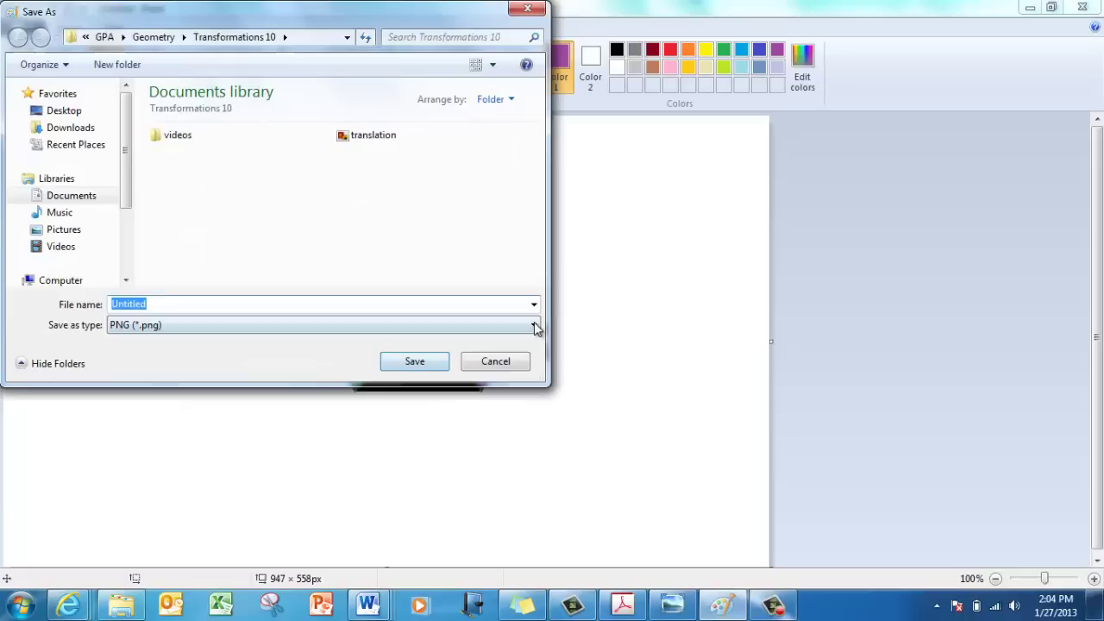
{"action": "left_click", "coordinate": [533, 325]}
{"action": "left_click", "coordinate": [386, 393]}
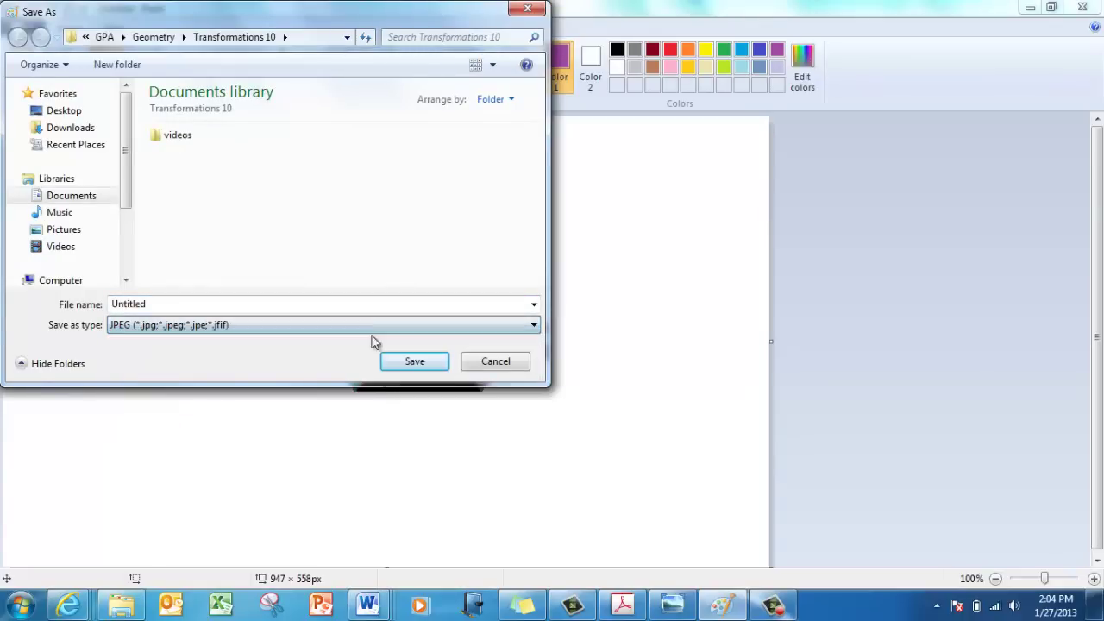
{"action": "left_click", "coordinate": [364, 306]}
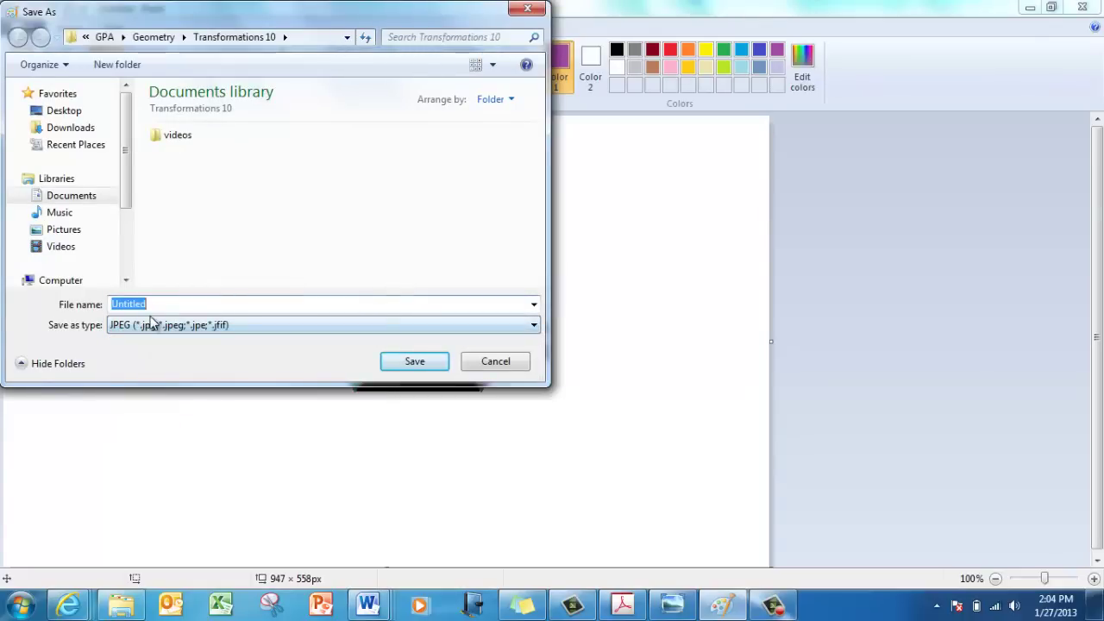
{"action": "type", "text": "susie nobody refe"}
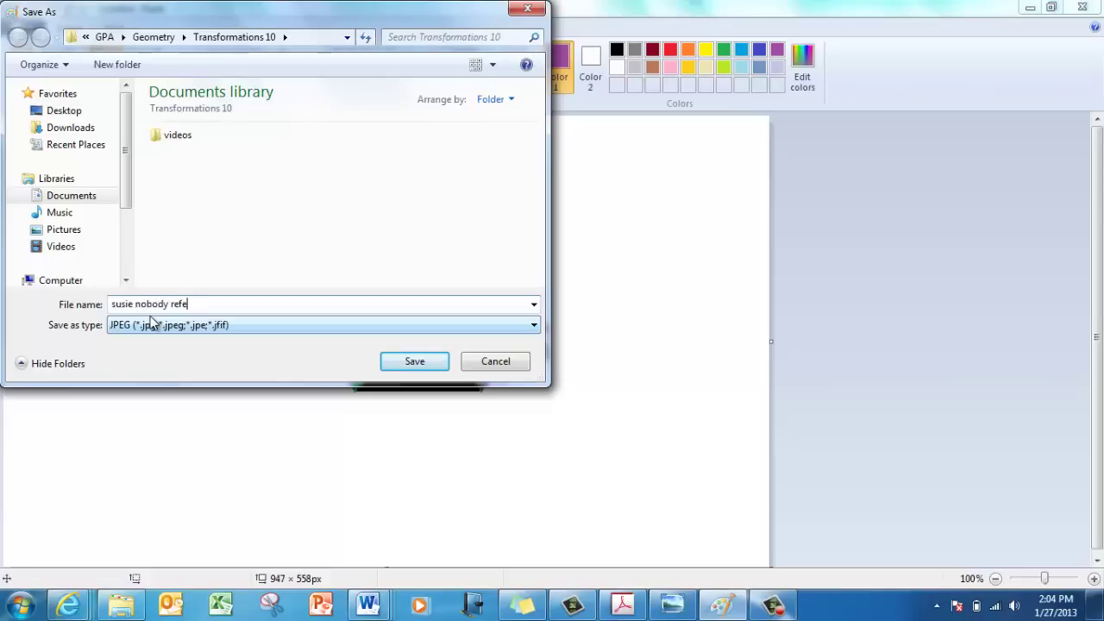
{"action": "type", "text": "lction"}
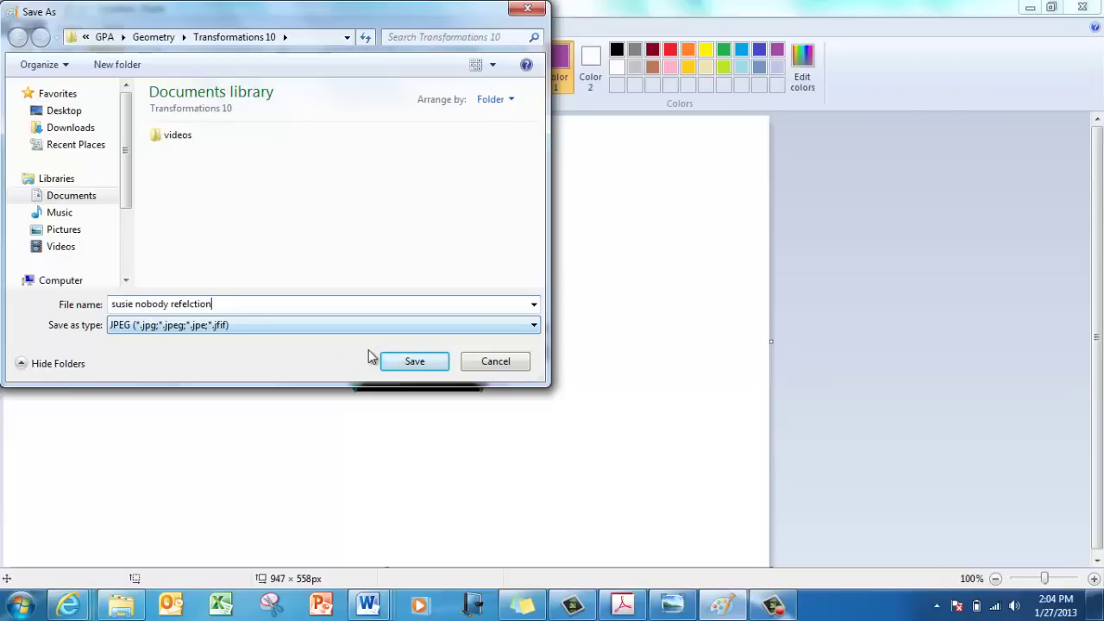
{"action": "left_click", "coordinate": [485, 362]}
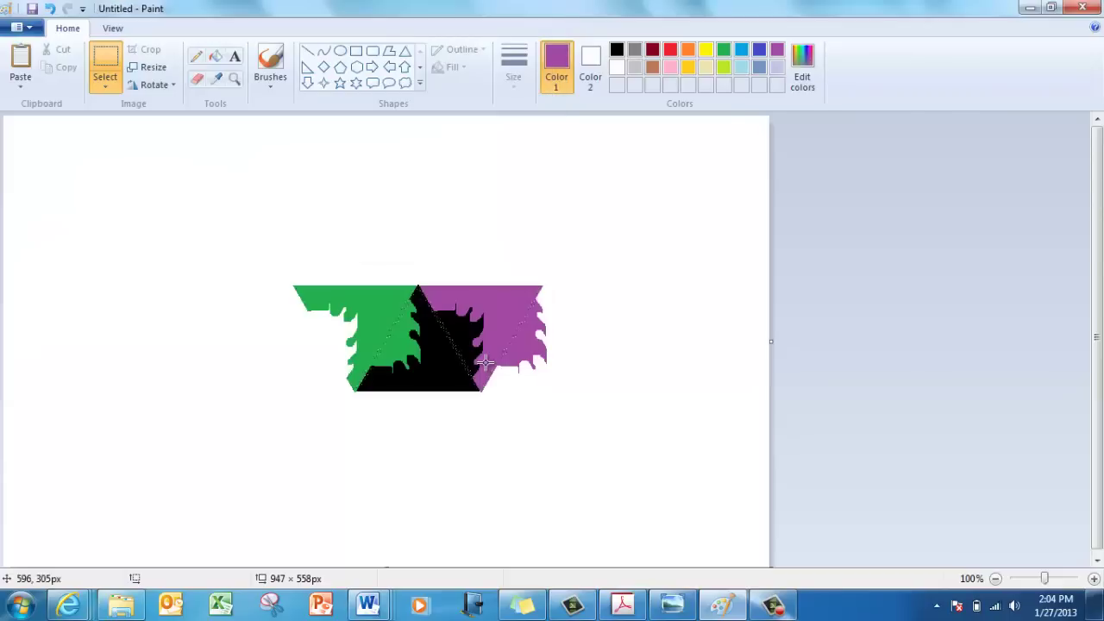